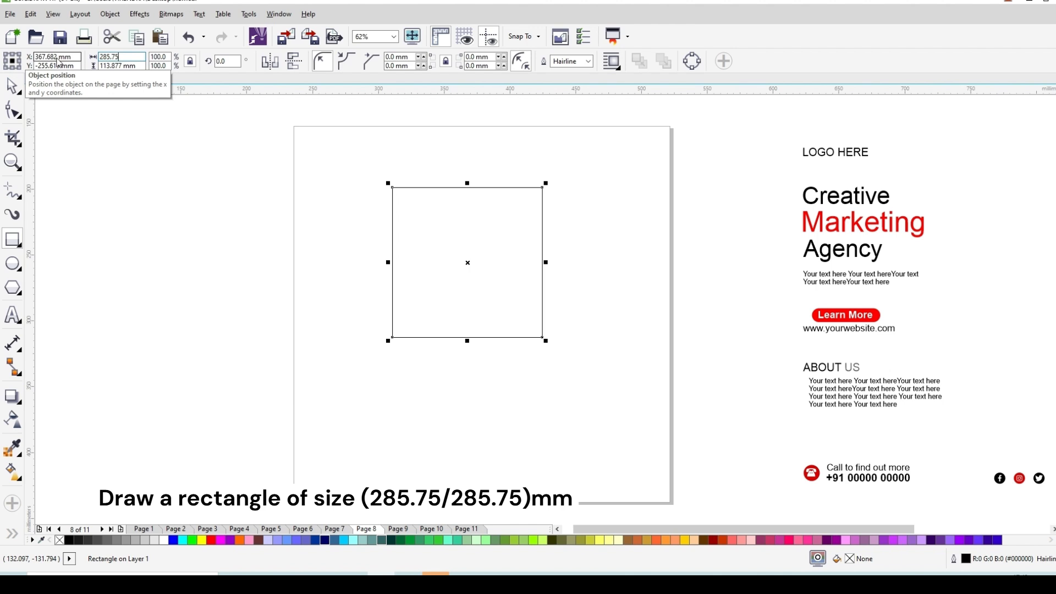
Set the rectangle's size to 285.75 × 285.75 mm and centre it on the page
key(Return)
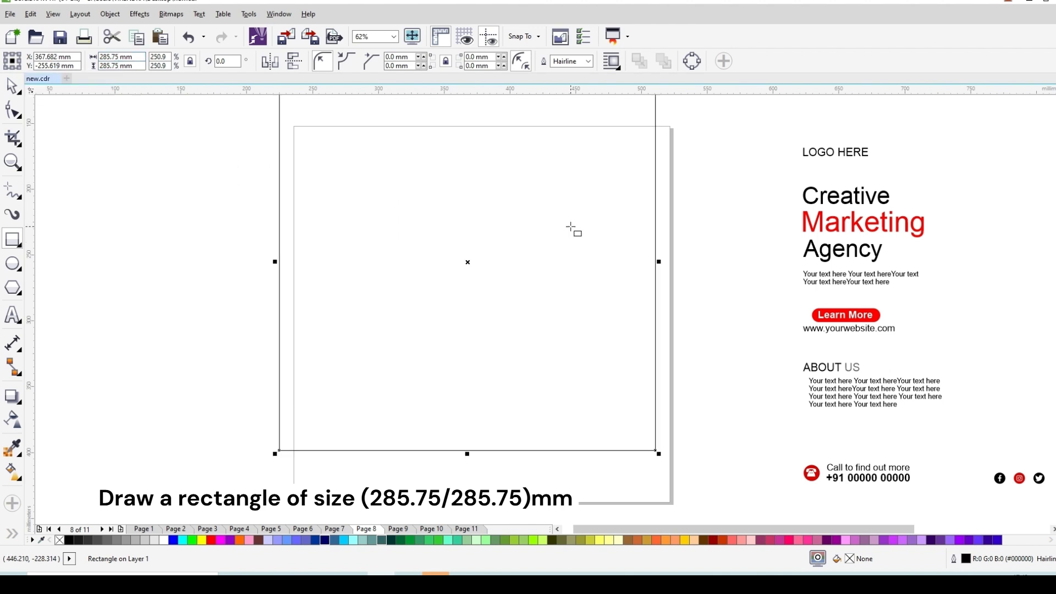
key(p)
key(space)
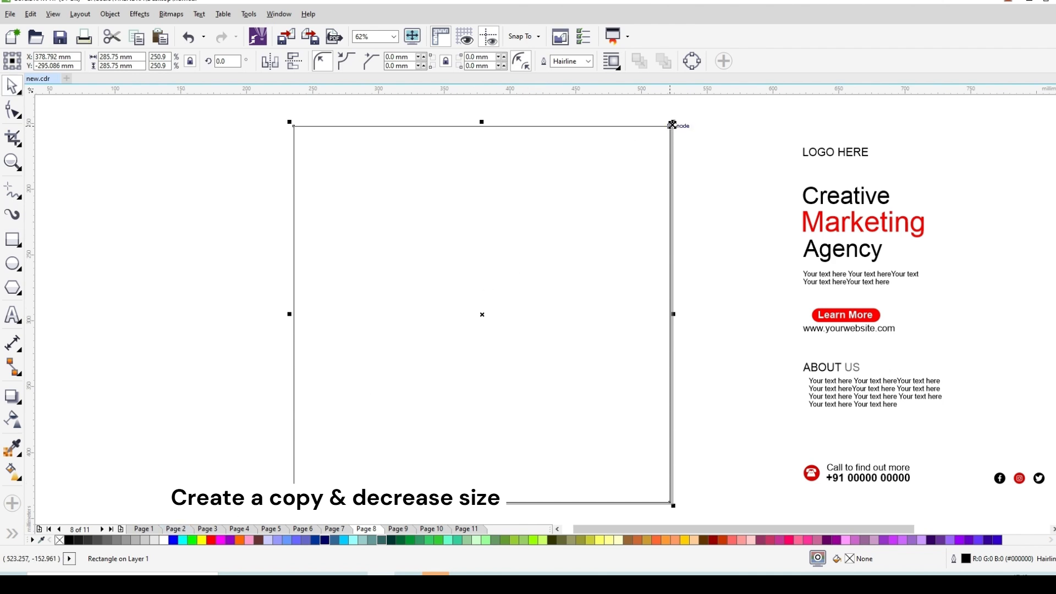
Create a concentric copy of the square about 164 mm wide and rotate the copy 45 degrees
drag(673, 125, 613, 202)
right_click(614, 201)
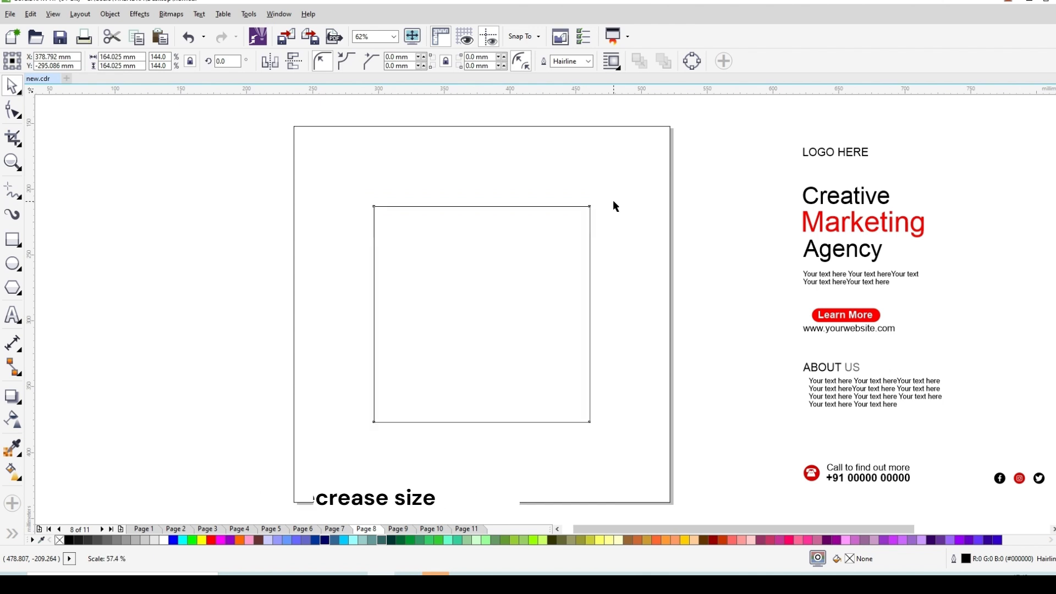
drag(237, 62, 203, 69)
text(45)
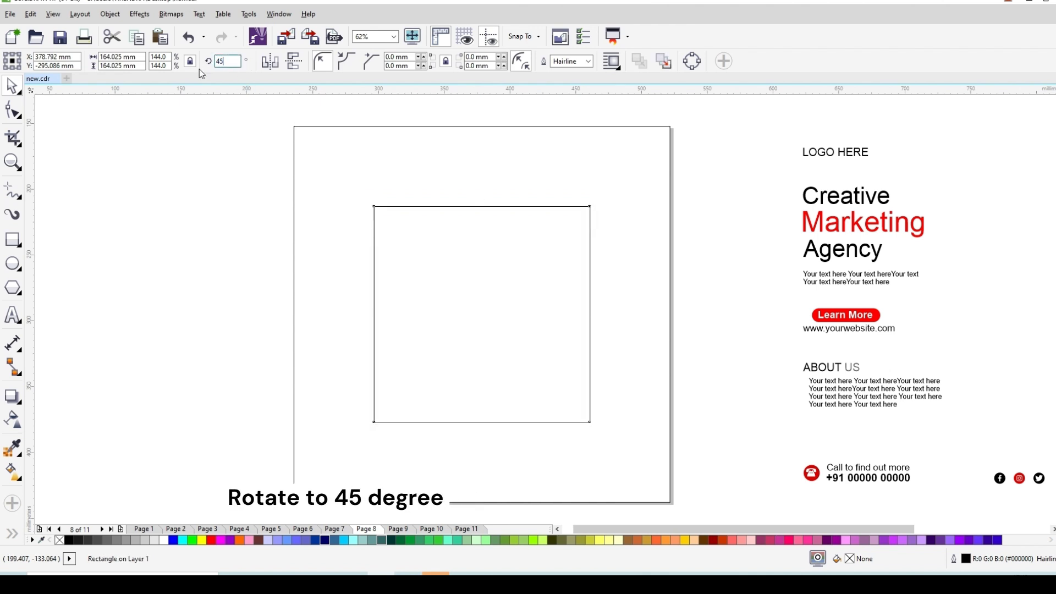
key(Return)
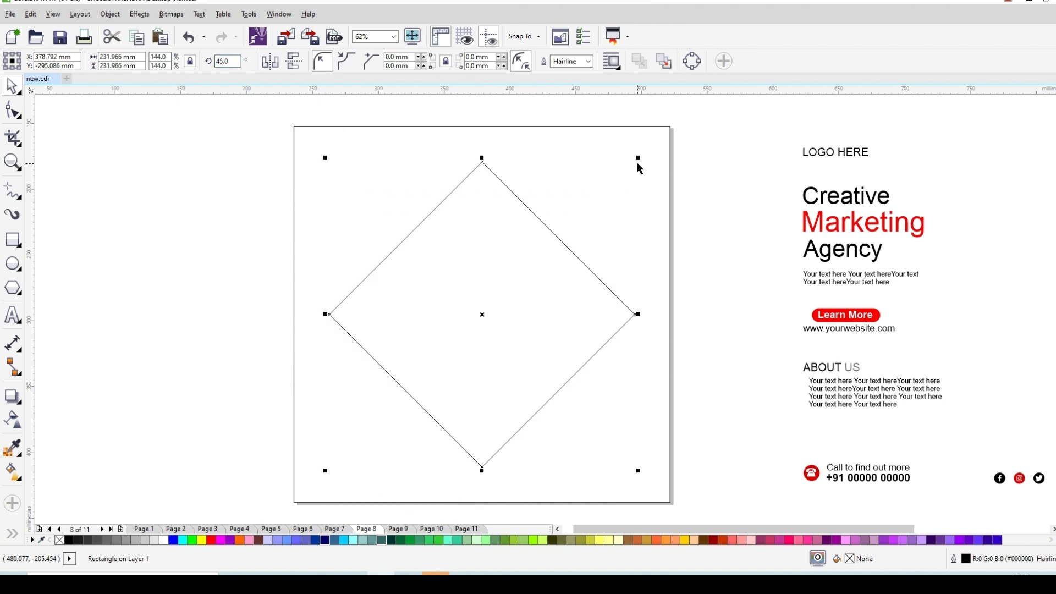
Scale the rotated square to about 214 mm across and round its left and right corners to about 75.65 mm with the Shape tool
drag(638, 158, 633, 170)
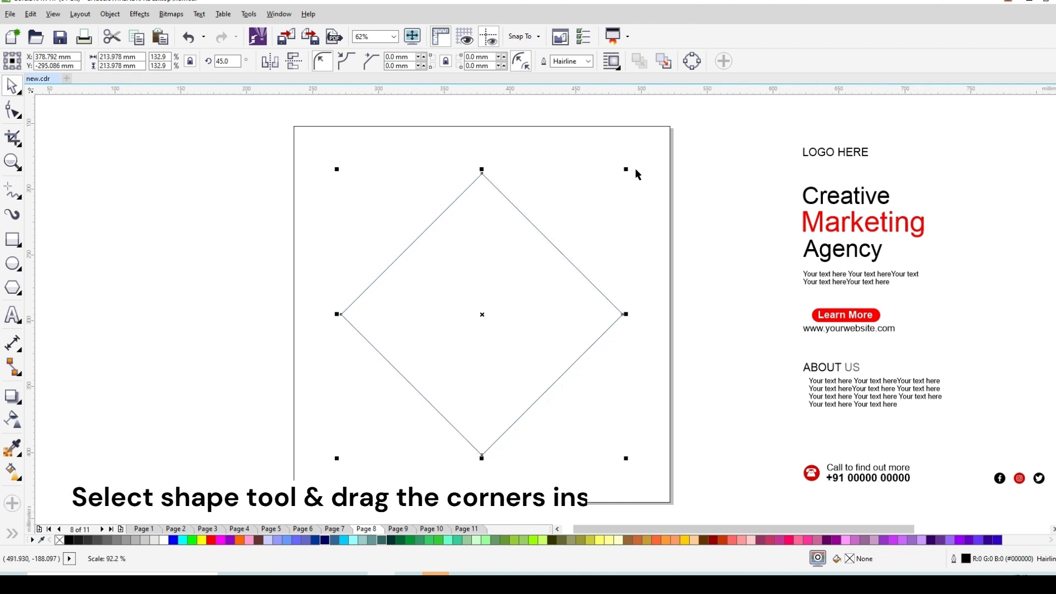
click(12, 110)
click(341, 314)
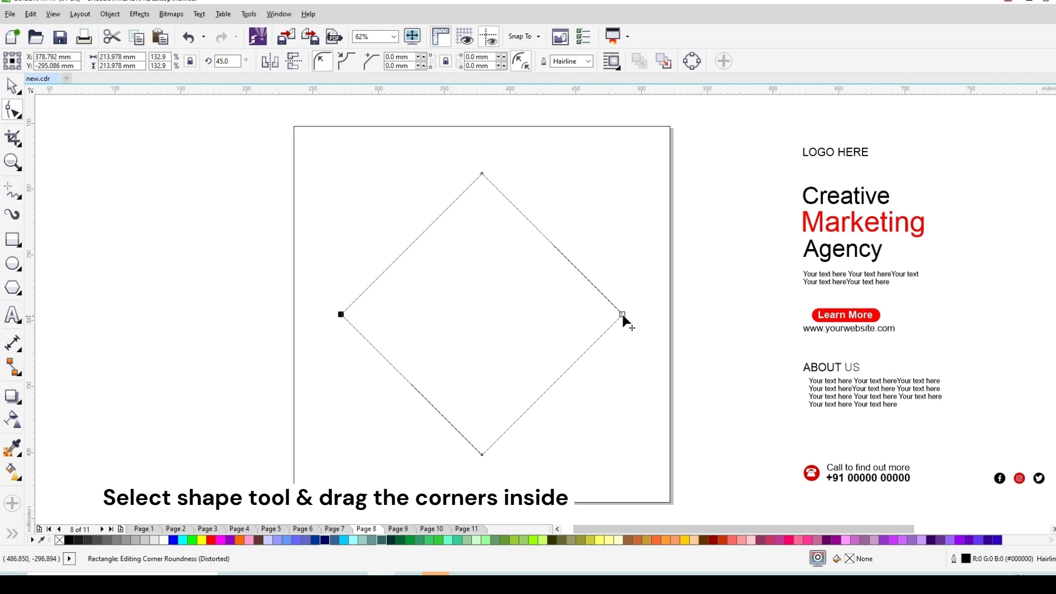
drag(623, 319, 222, 328)
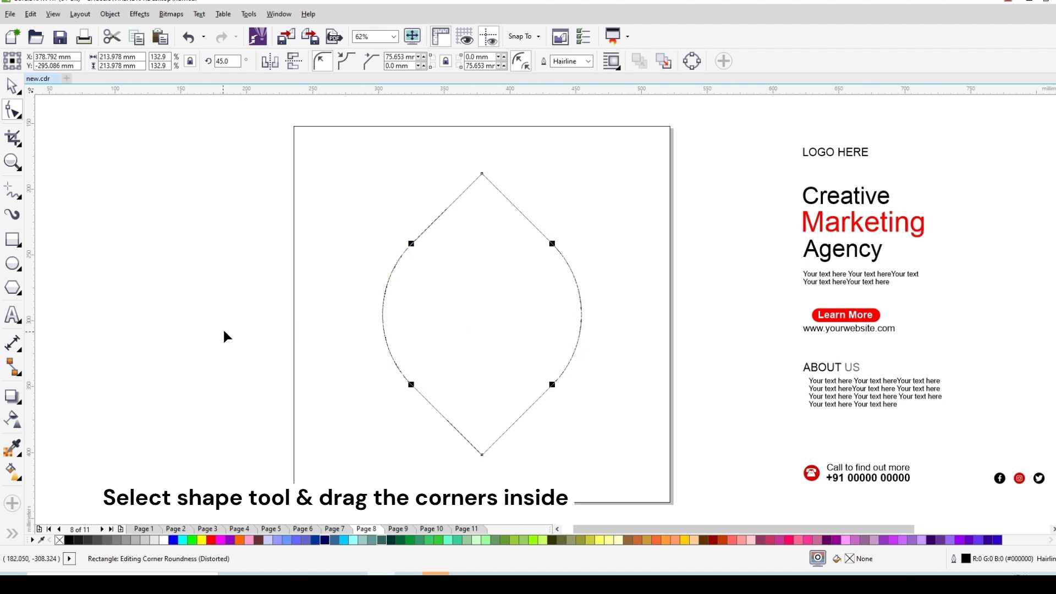
key(space)
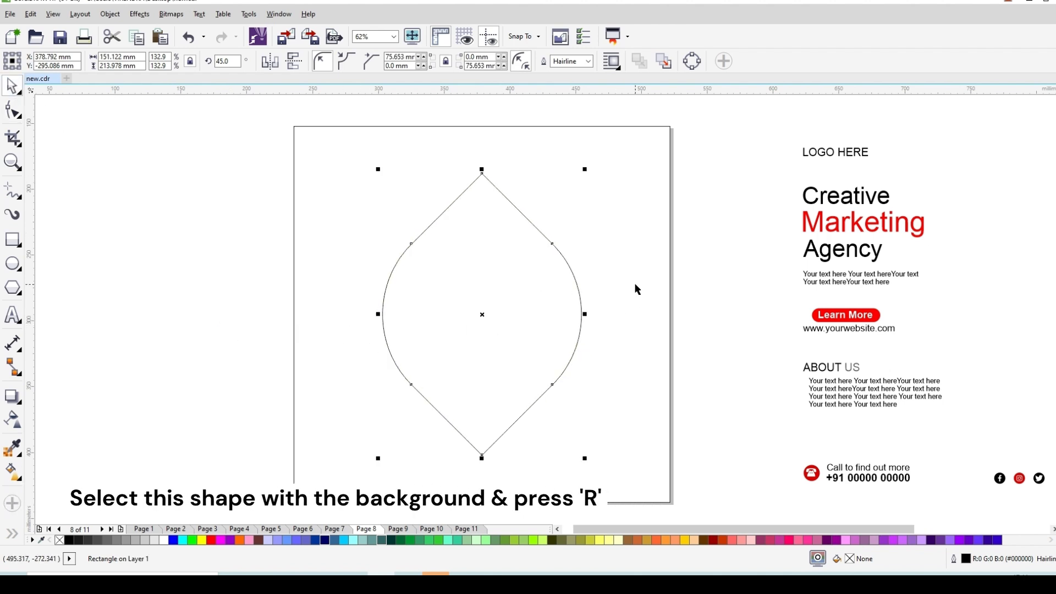
Align the rounded diamond to the right edge of the background square
click(635, 286)
key(r)
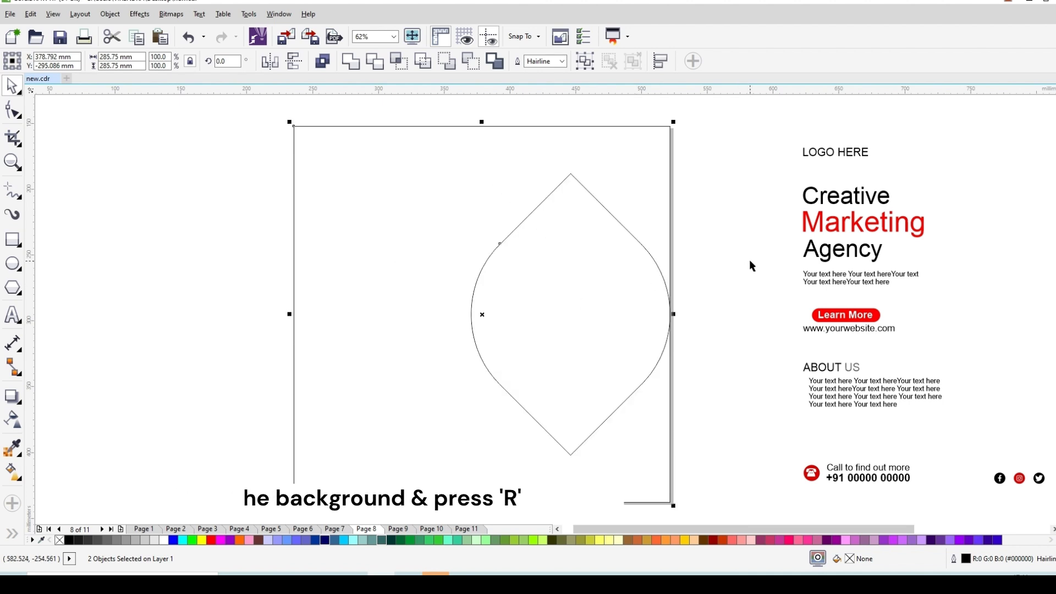
click(740, 262)
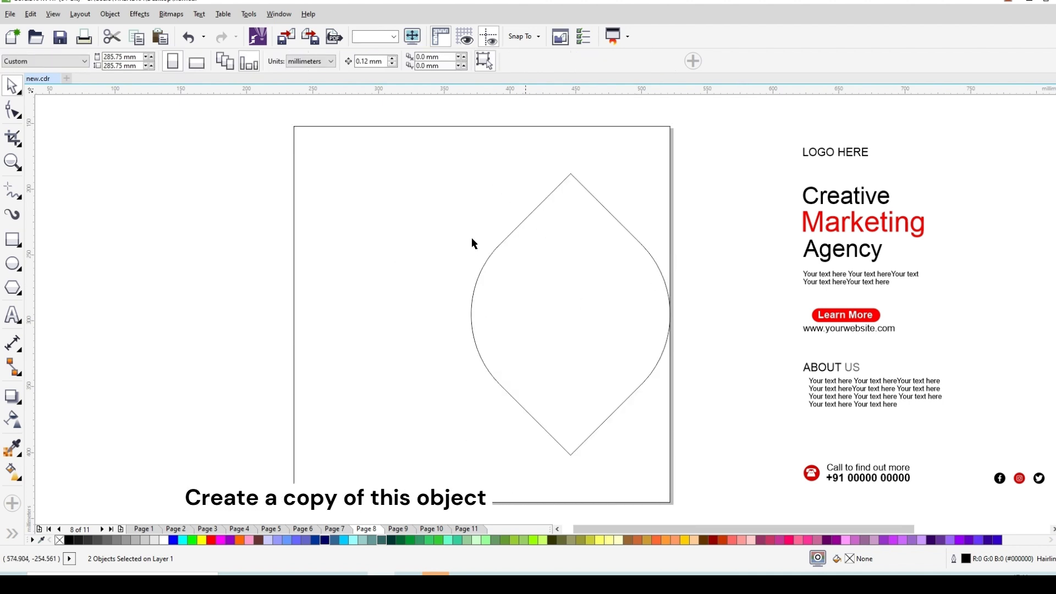
Duplicate the rounded diamond, leaving the copy directly on top of the original
click(559, 293)
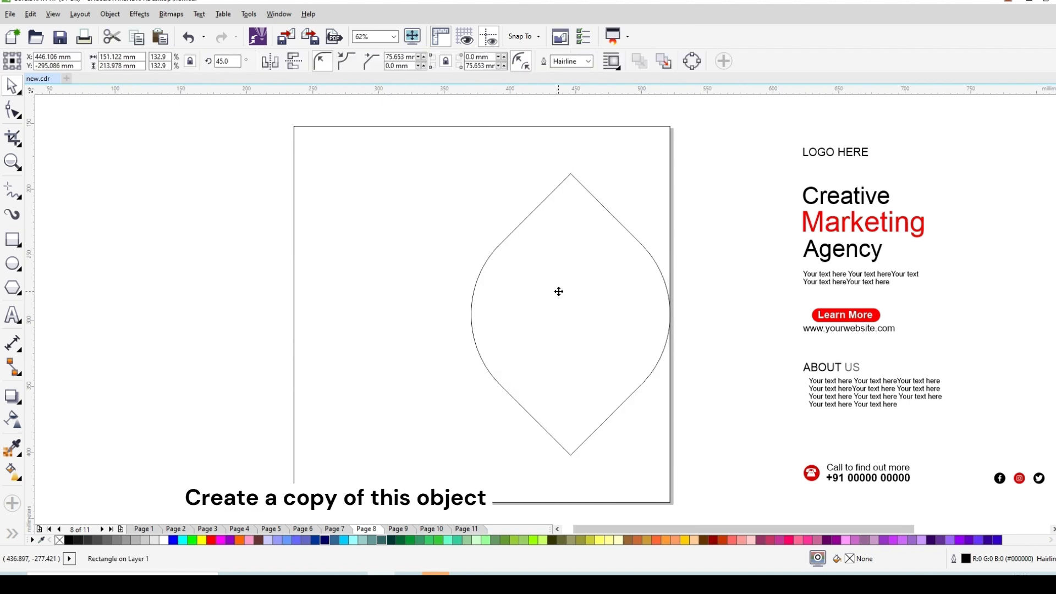
drag(596, 295, 472, 315)
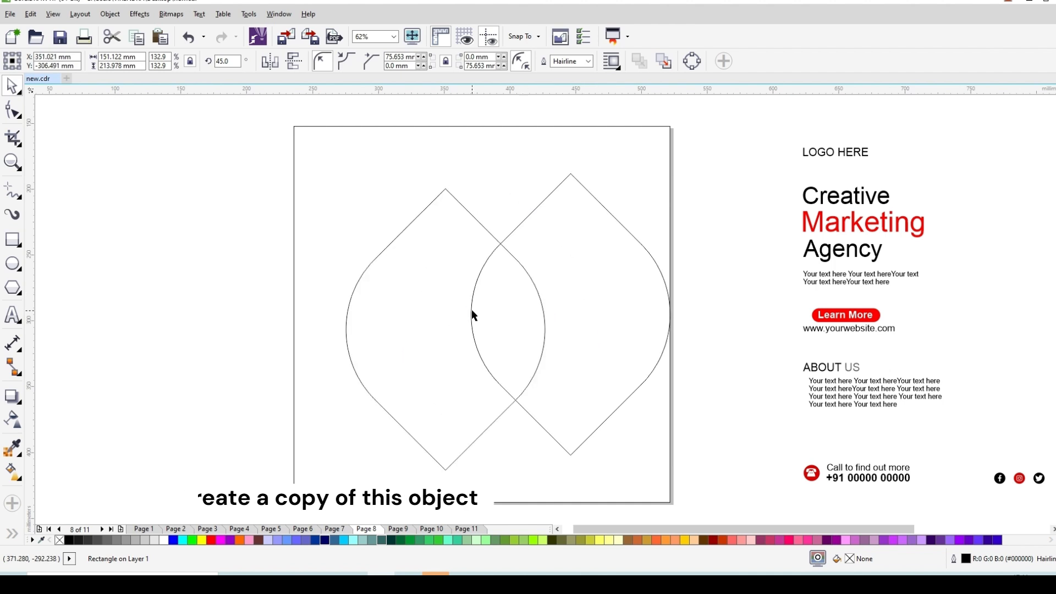
key(ctrl+z)
Round the copy's top and bottom corners to about 75.65 mm to form a circle, and shrink it slightly about its centre
key(F10)
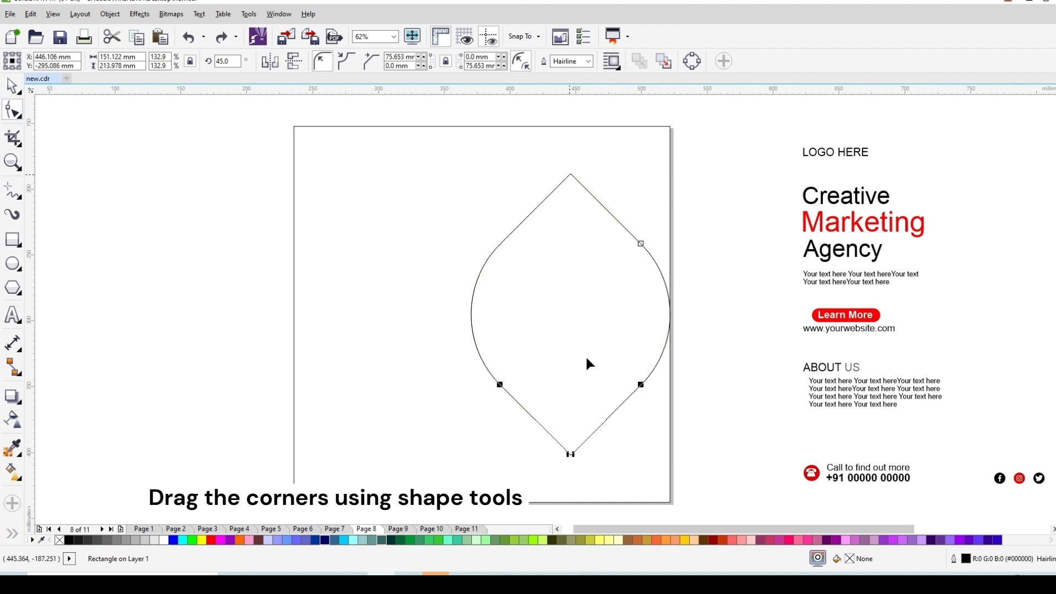
drag(570, 454, 426, 238)
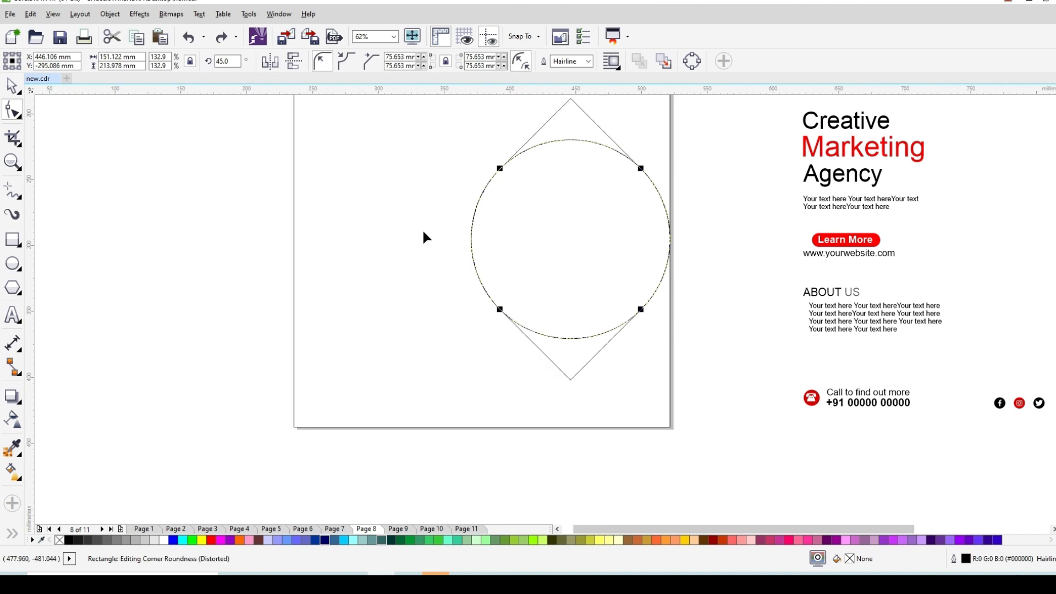
key(space)
drag(672, 135, 670, 149)
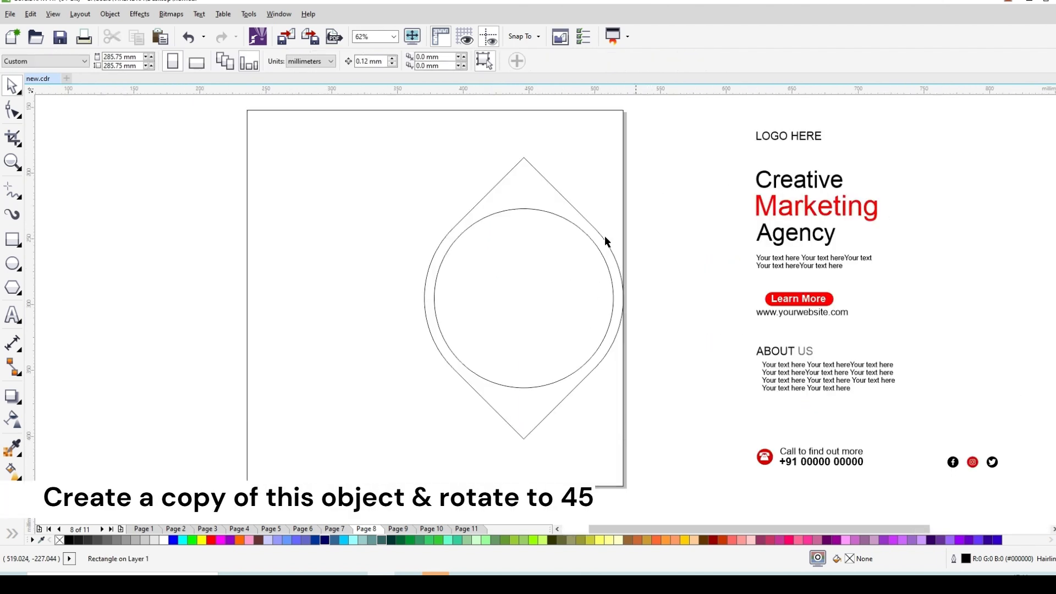
Place a copy of the background square partly outside the page's left edge and rotate the copy 45 degrees
scroll(342, 155, down, 1)
click(341, 184)
drag(341, 183, 212, 203)
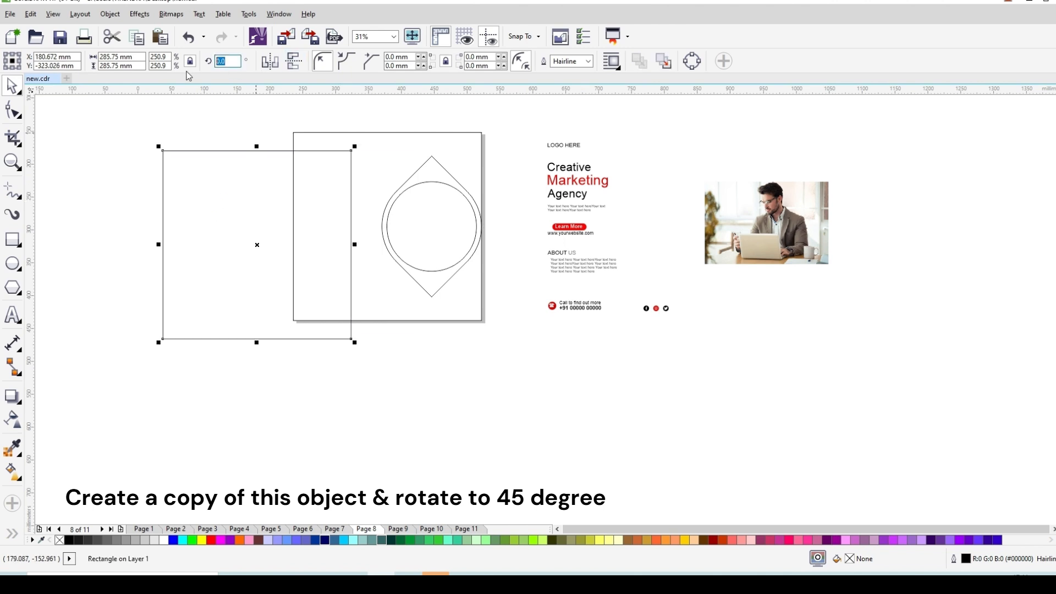
key(Return)
Align the large diamond's centre with the background's vertical middle and move it right so its left corner just passes the rounded diamond's left side
shift+click(373, 146)
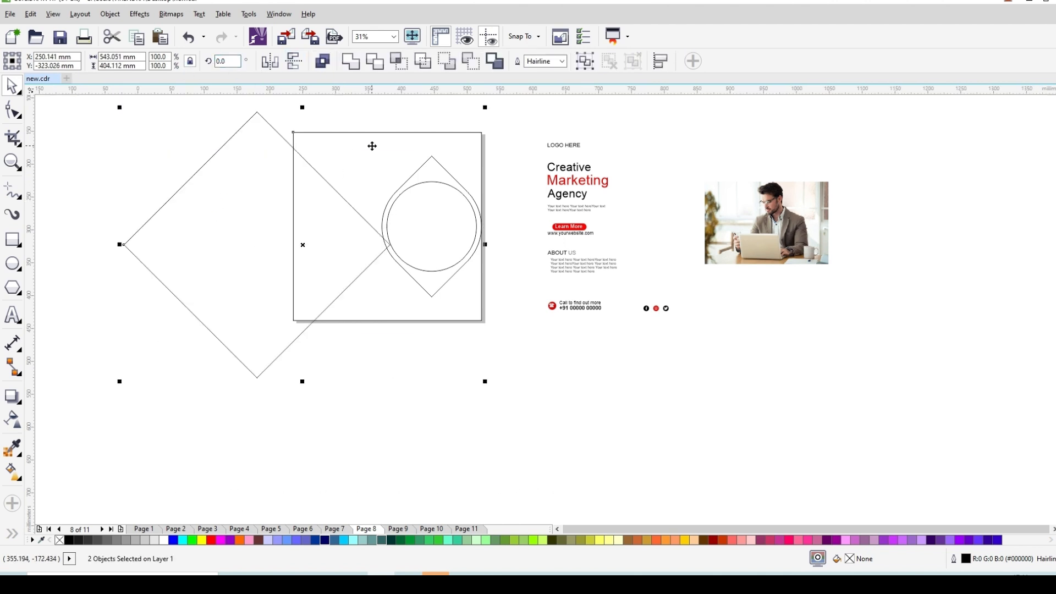
key(e)
click(512, 122)
drag(256, 196, 493, 210)
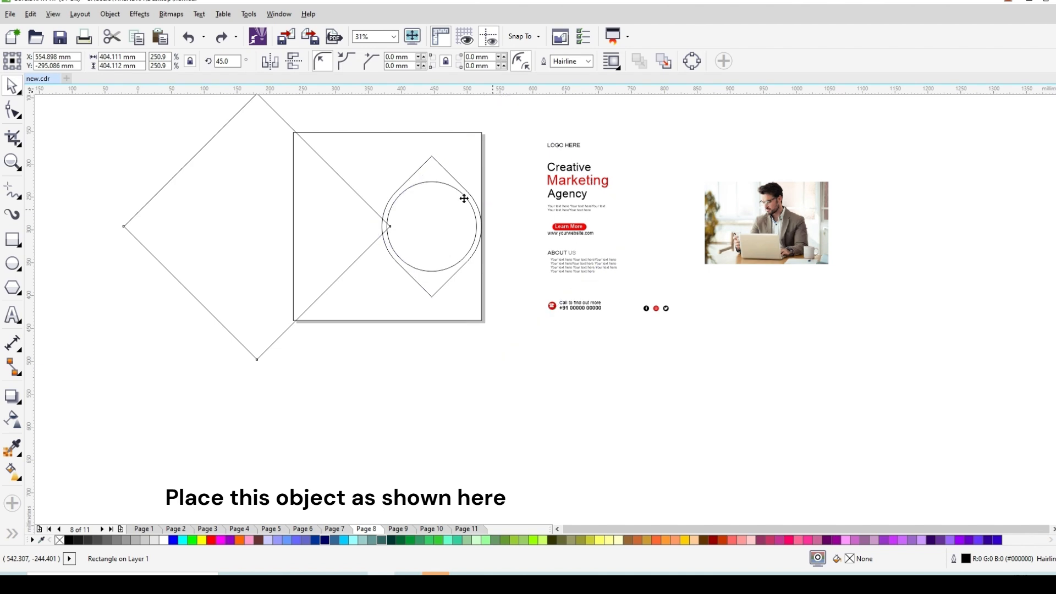
scroll(444, 148, up, 5)
scroll(445, 149, down, 5)
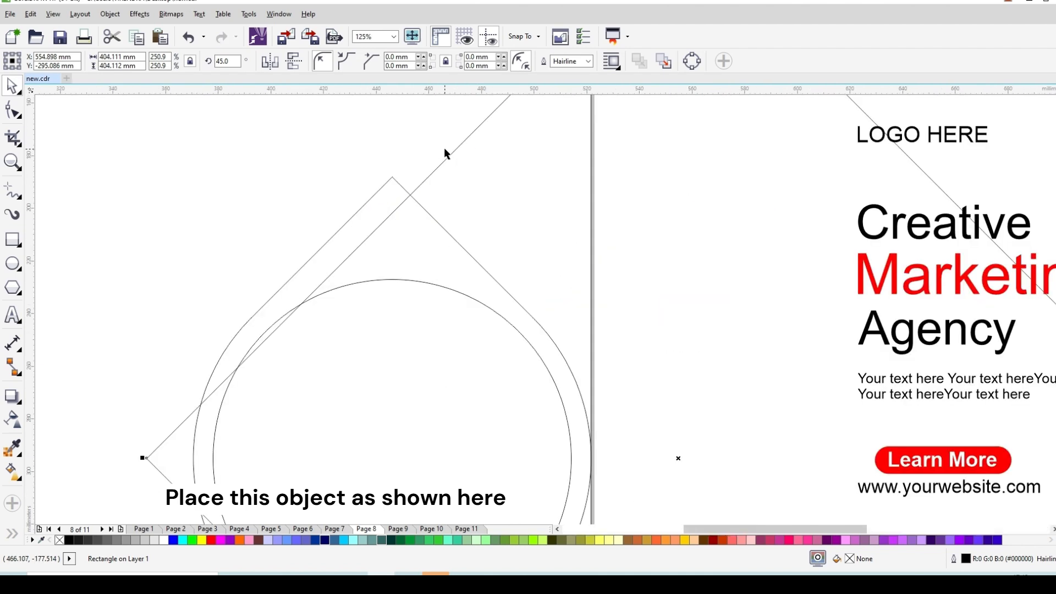
Smart-fill the upper and lower regions along the page's right edge with red, and delete the large diamond
click(18, 477)
click(39, 480)
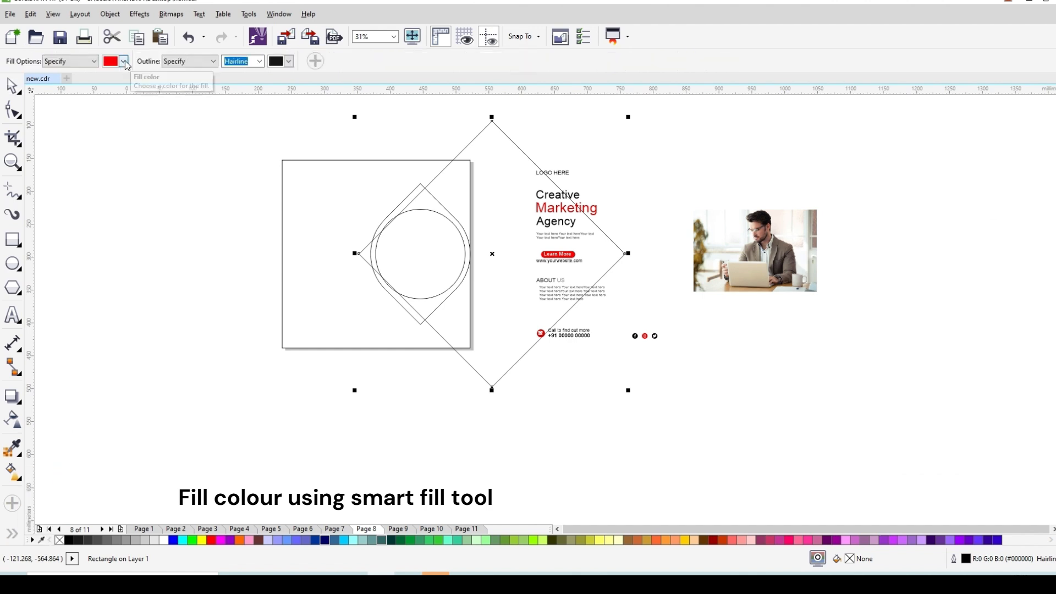
click(459, 194)
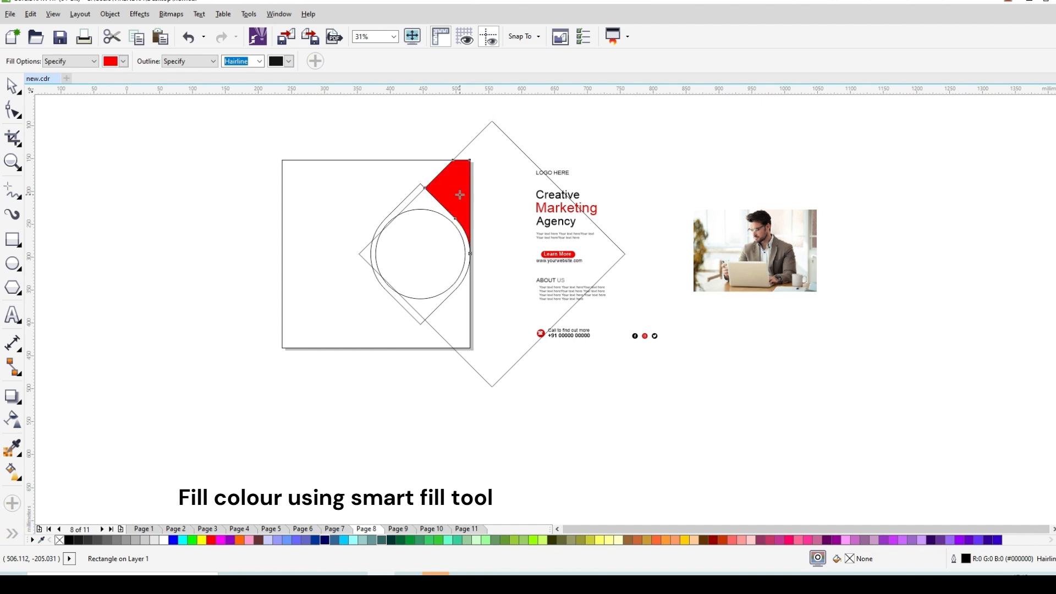
click(459, 318)
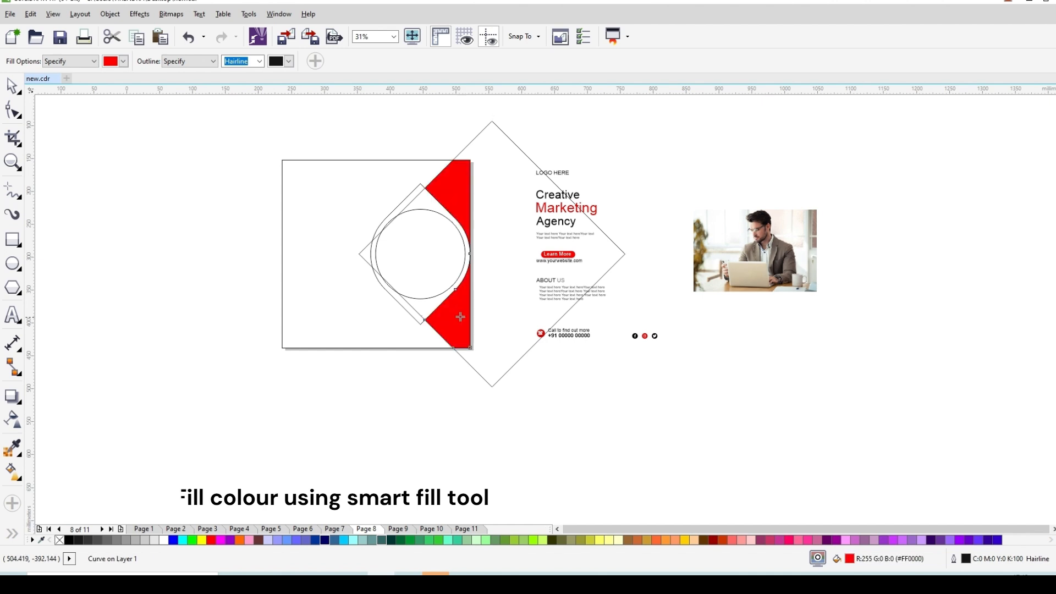
click(511, 142)
key(Delete)
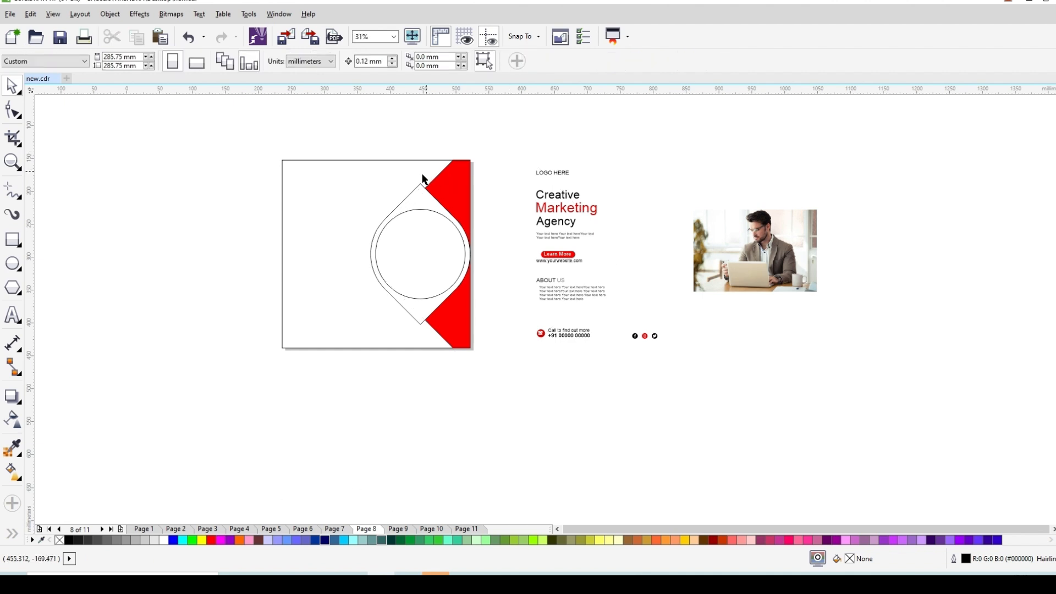
Draw a straight freehand line about 65 mm long at 45 degrees from the rounded diamond's top corner past the page's top edge
scroll(436, 180, up, 4)
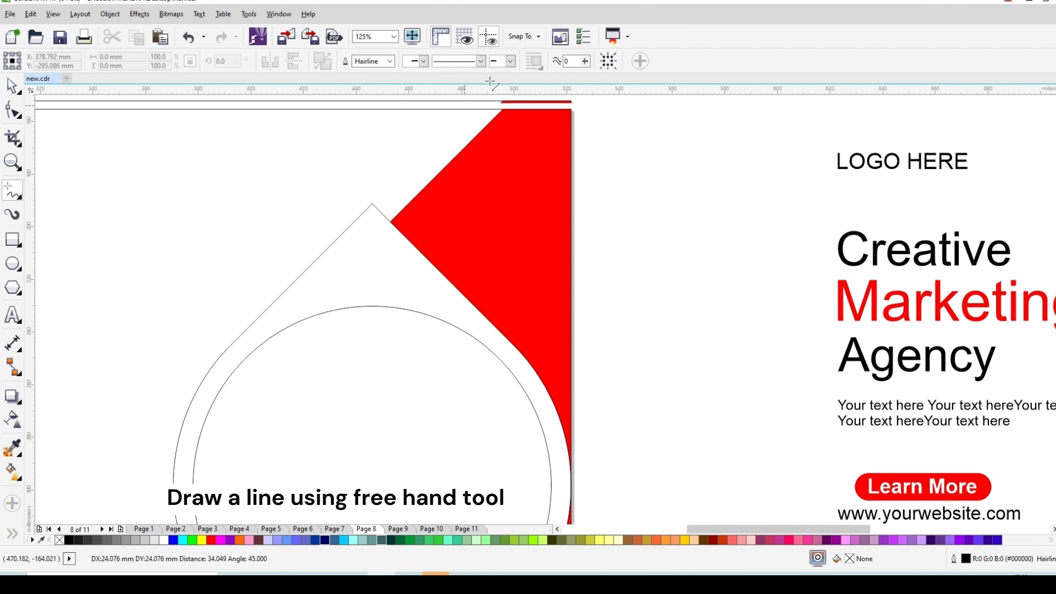
click(492, 130)
scroll(495, 126, down, 2)
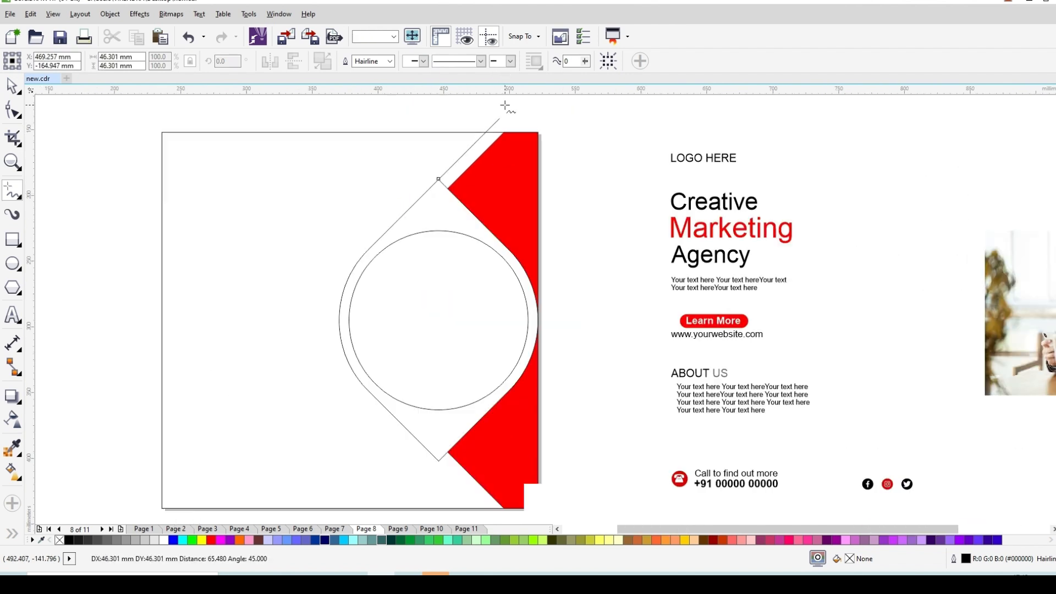
Draw a narrow upright rectangle about 20 × 72 mm beside the page and rotate it 45 degrees
click(12, 241)
drag(585, 175, 657, 258)
click(12, 86)
click(597, 200)
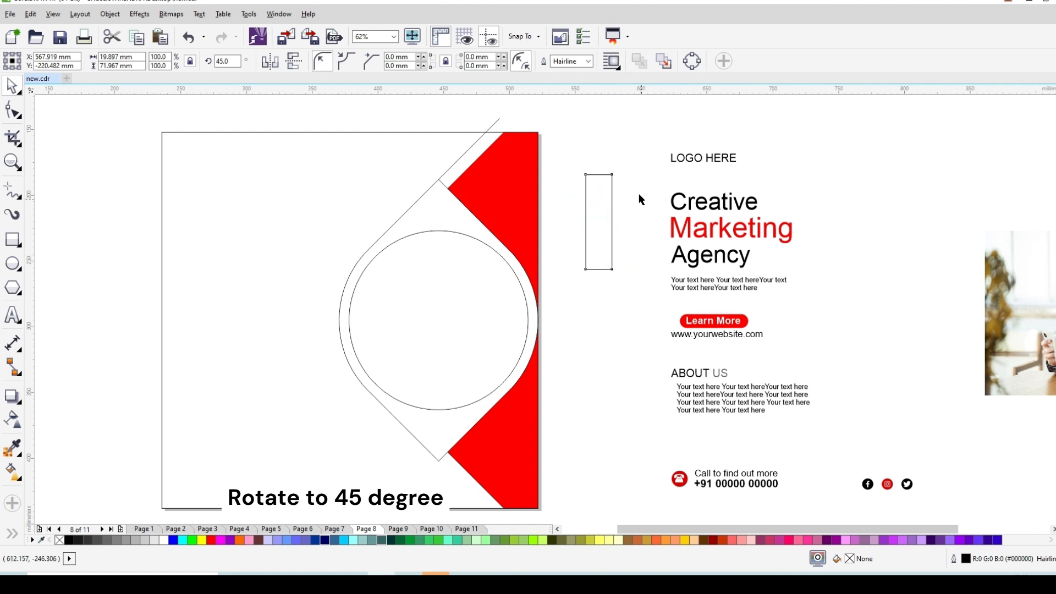
click(622, 176)
Snap the rotated rectangle's corner node to the rounded diamond's top corner and round all its corners to about 9.95 mm
click(559, 198)
drag(557, 199, 438, 178)
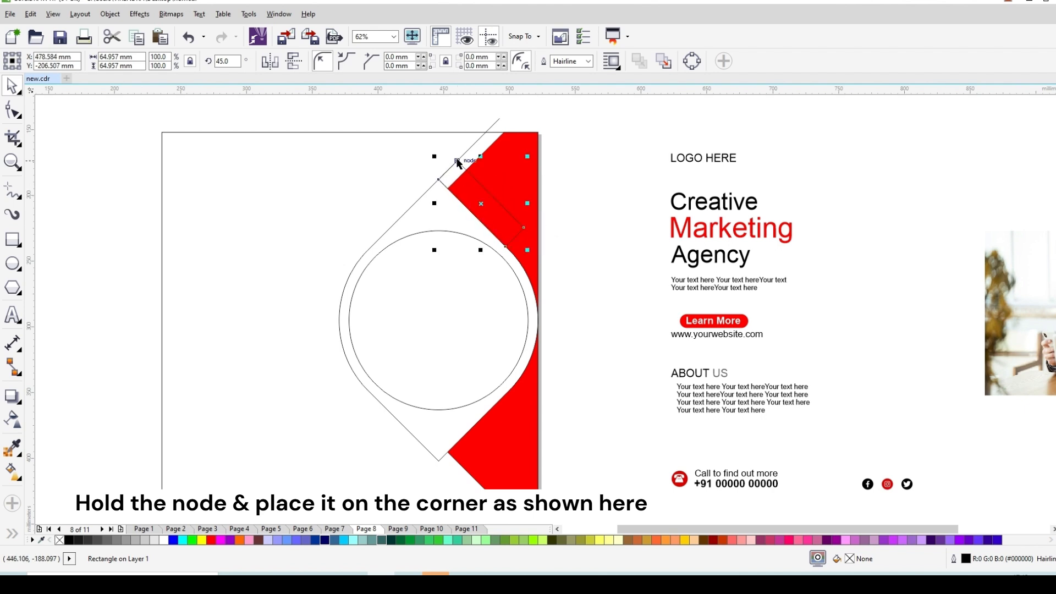
key(F10)
scroll(460, 161, up, 2)
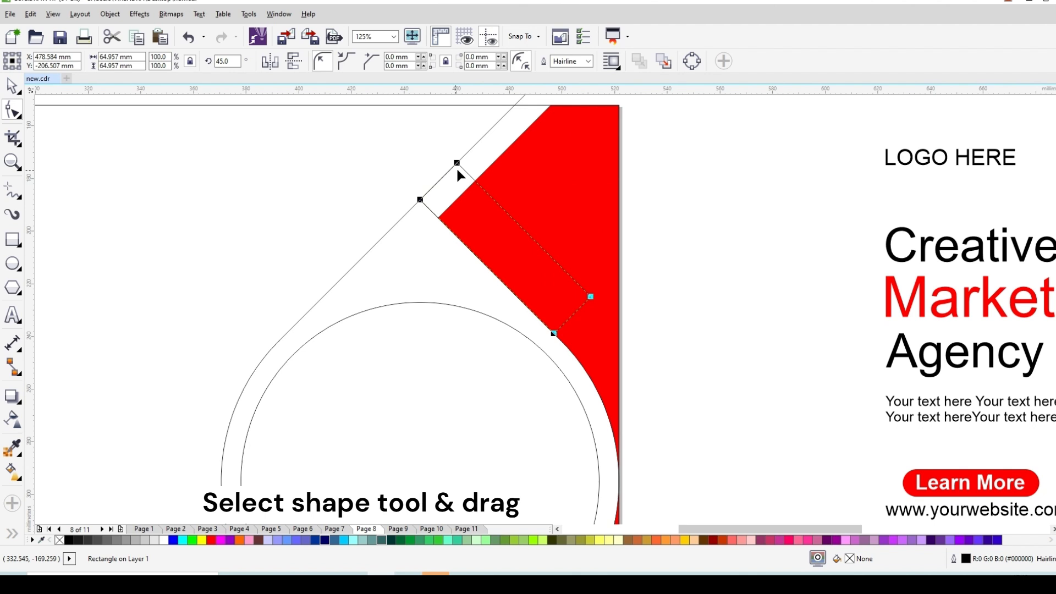
drag(457, 163, 609, 272)
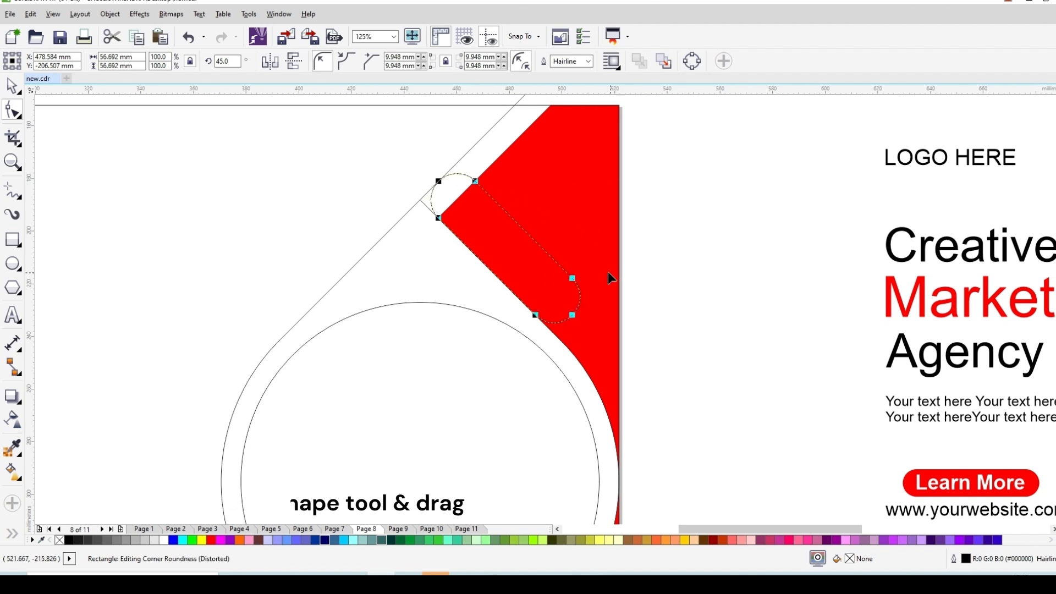
scroll(467, 153, down, 2)
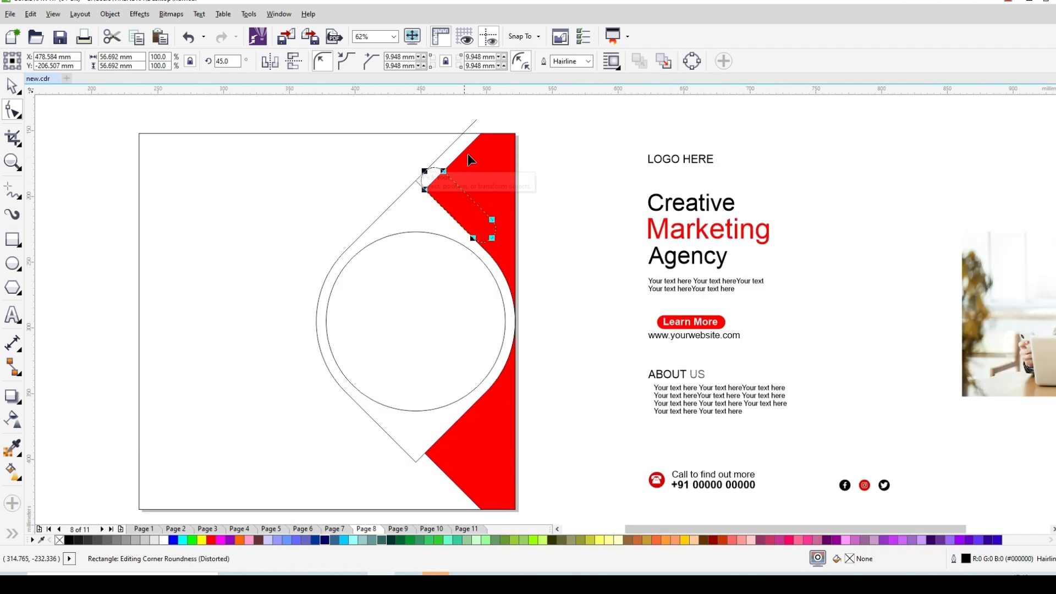
Create a vertically mirrored copy of the rounded bar and the diagonal line together
click(472, 125)
click(11, 86)
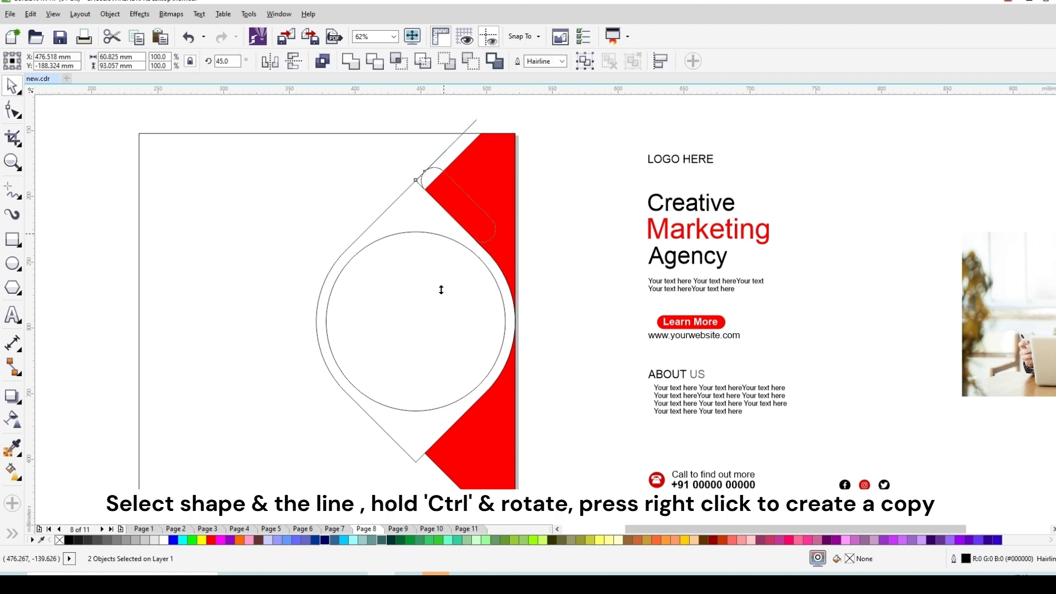
drag(441, 290, 438, 333)
right_click(438, 332)
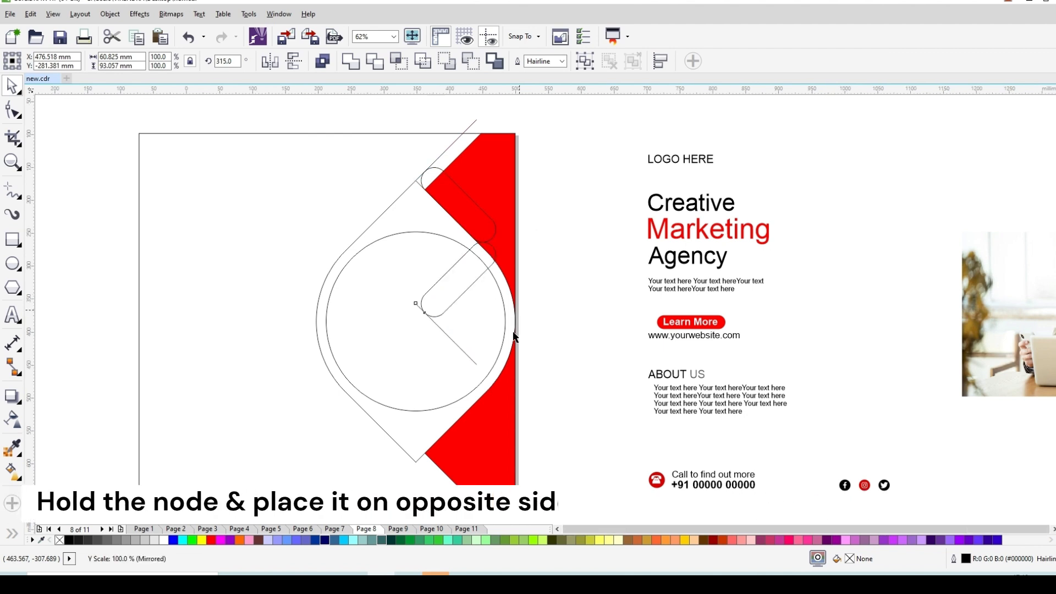
Move the mirrored bar and line so their node snaps to the rounded diamond's bottom corner
scroll(495, 375, down, 3)
scroll(493, 340, up, 3)
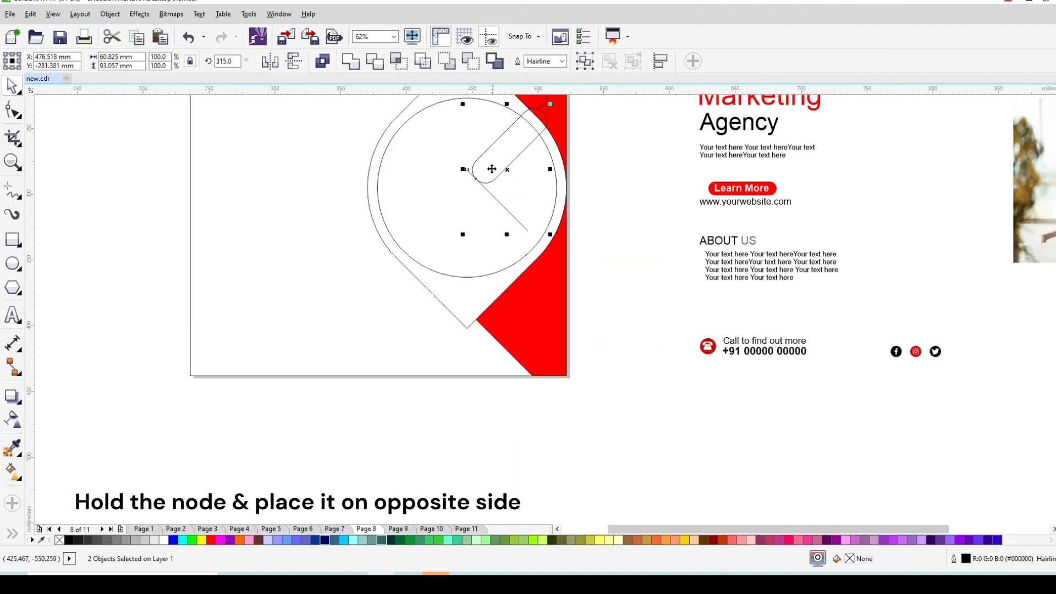
drag(469, 171, 467, 328)
scroll(476, 361, down, 1)
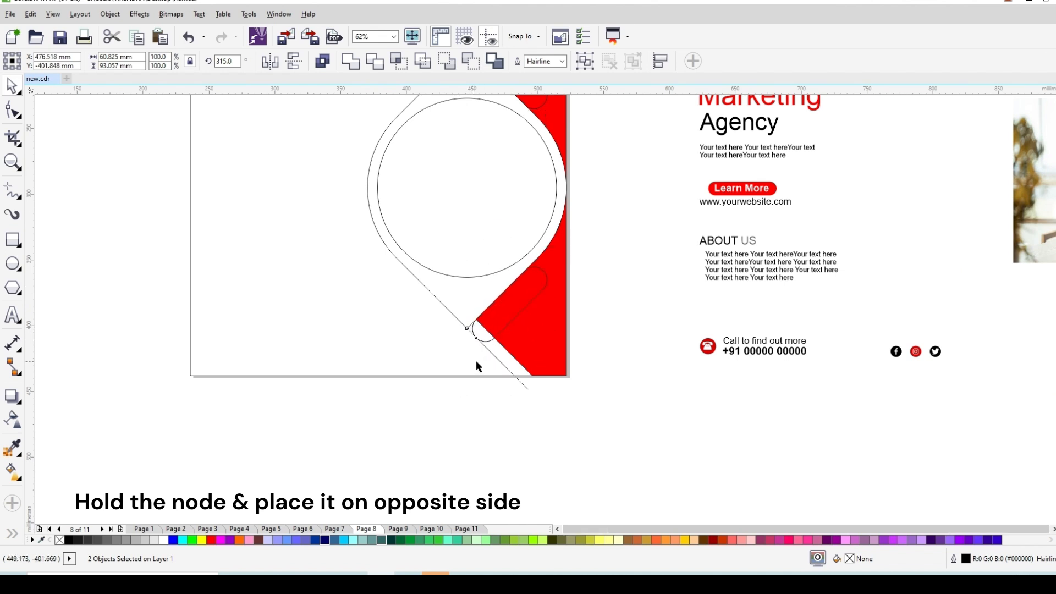
Recolour both red corner shapes along the page's right edge to dark navy (R:0 G:0 B:60)
scroll(472, 212, up, 1)
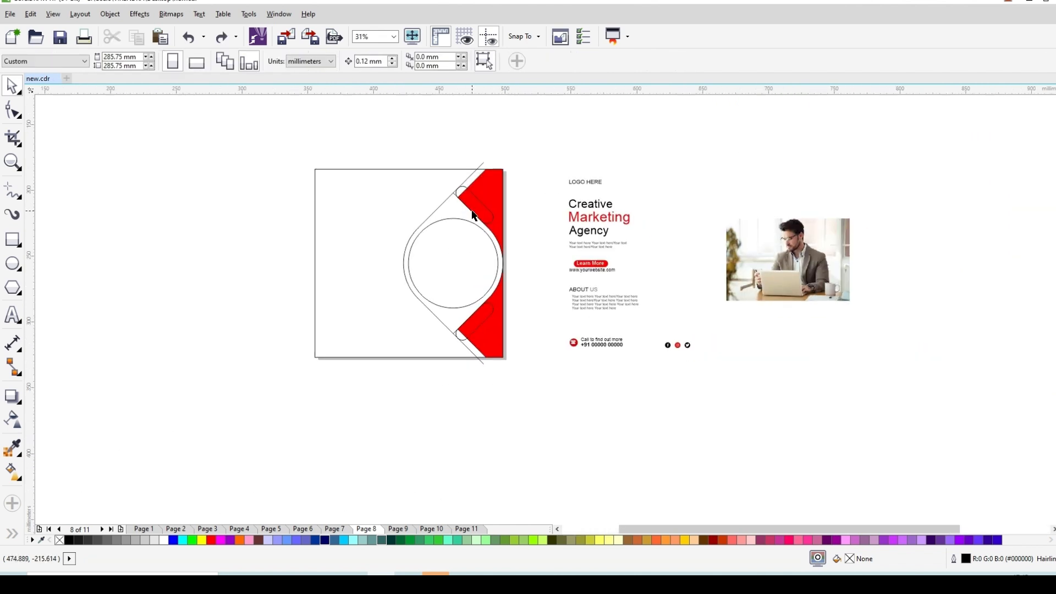
click(514, 181)
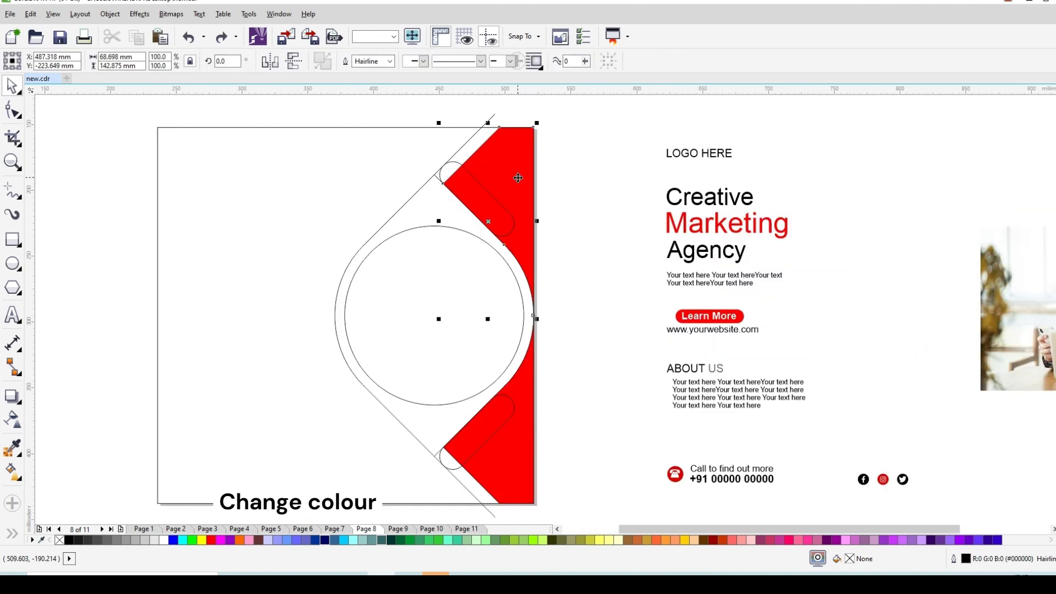
shift+click(525, 401)
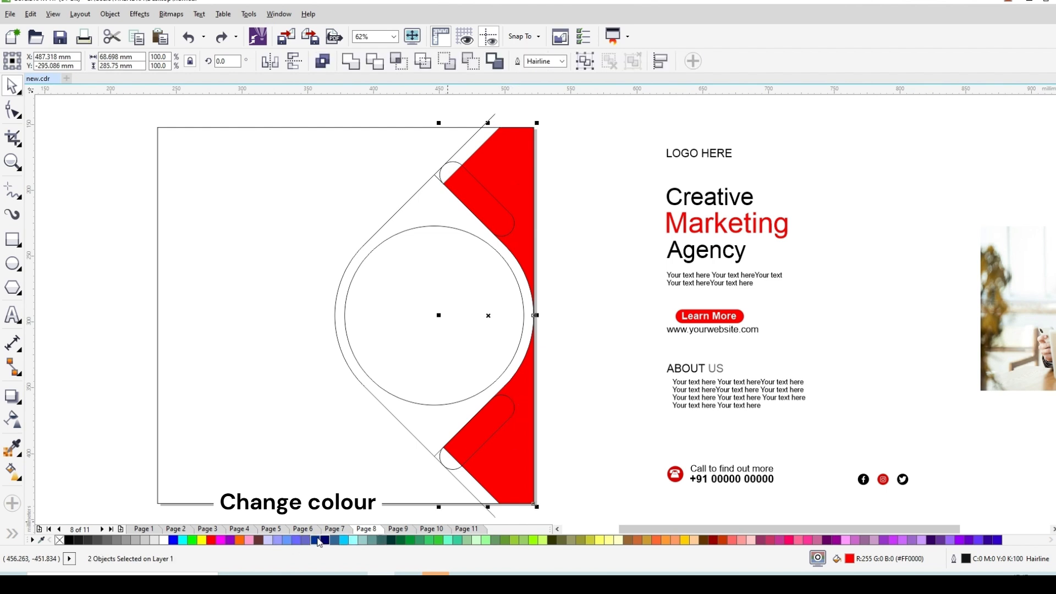
drag(327, 541, 371, 540)
key(Escape)
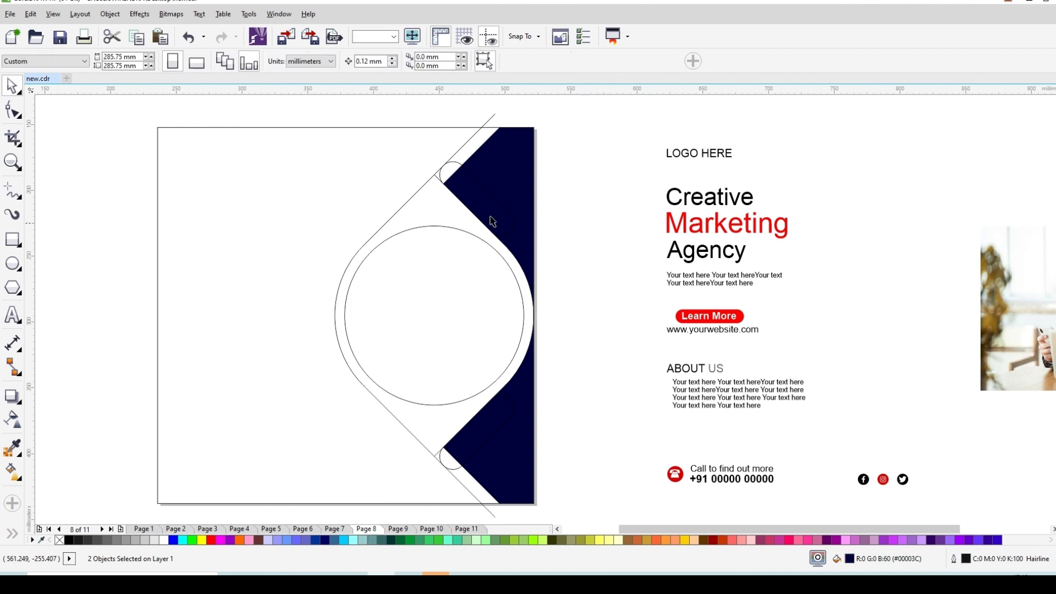
Smart-fill the upper bar's exposed end, its adjoining corner gap and the band around the circle with red
click(14, 535)
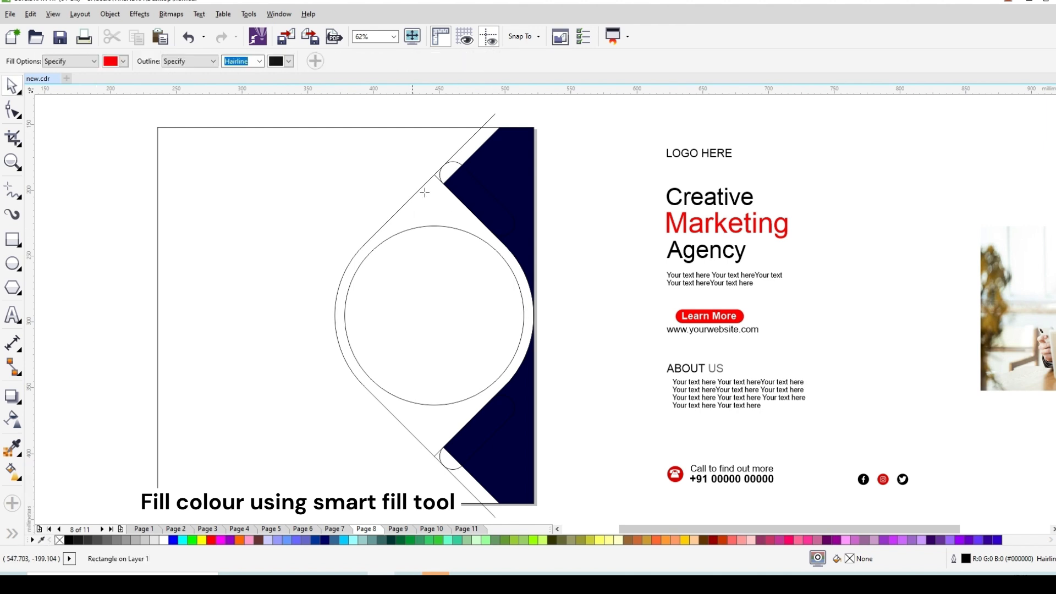
scroll(444, 175, up, 3)
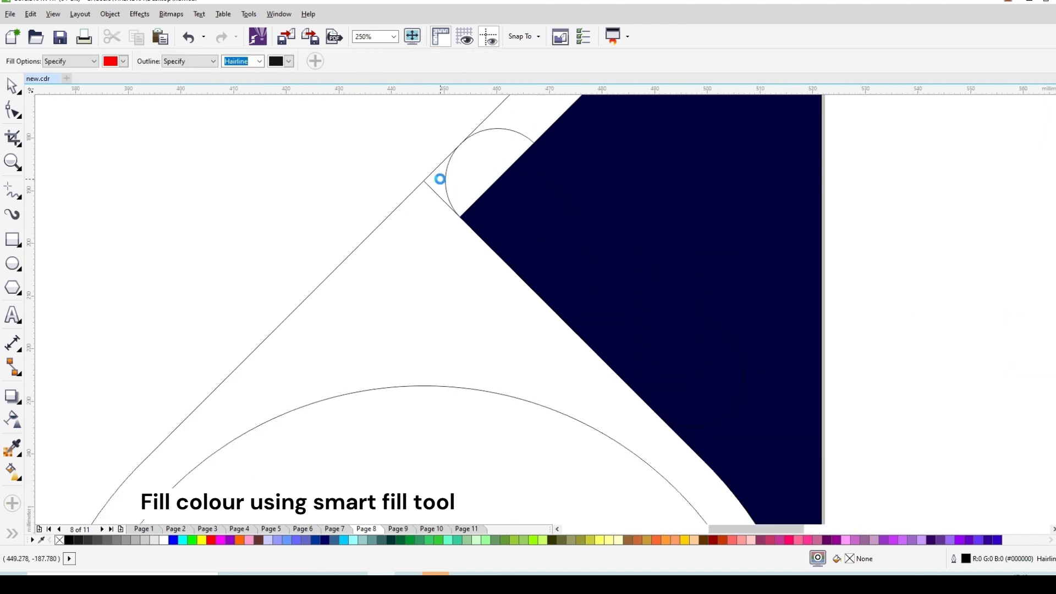
click(440, 179)
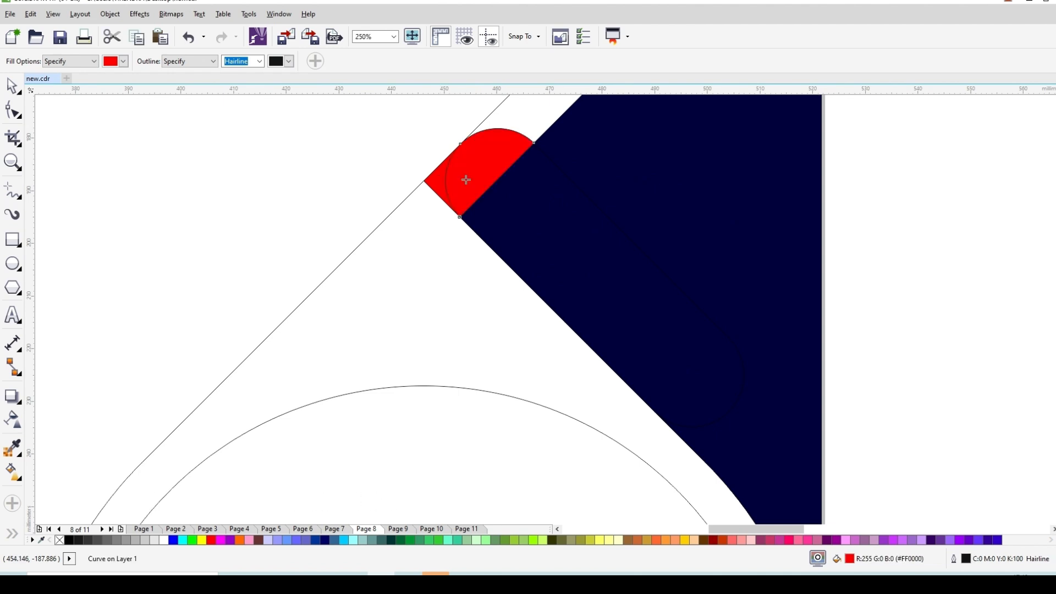
click(404, 259)
scroll(427, 238, down, 4)
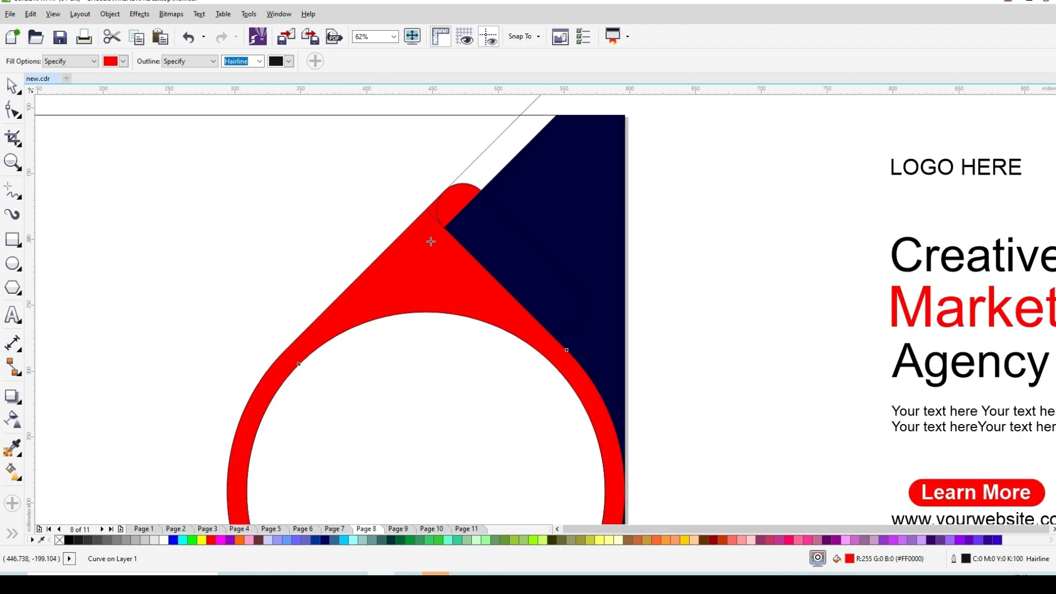
Smart-fill the lower bar's exposed end and the small gap beside it with red
scroll(453, 485, down, 2)
scroll(448, 401, up, 6)
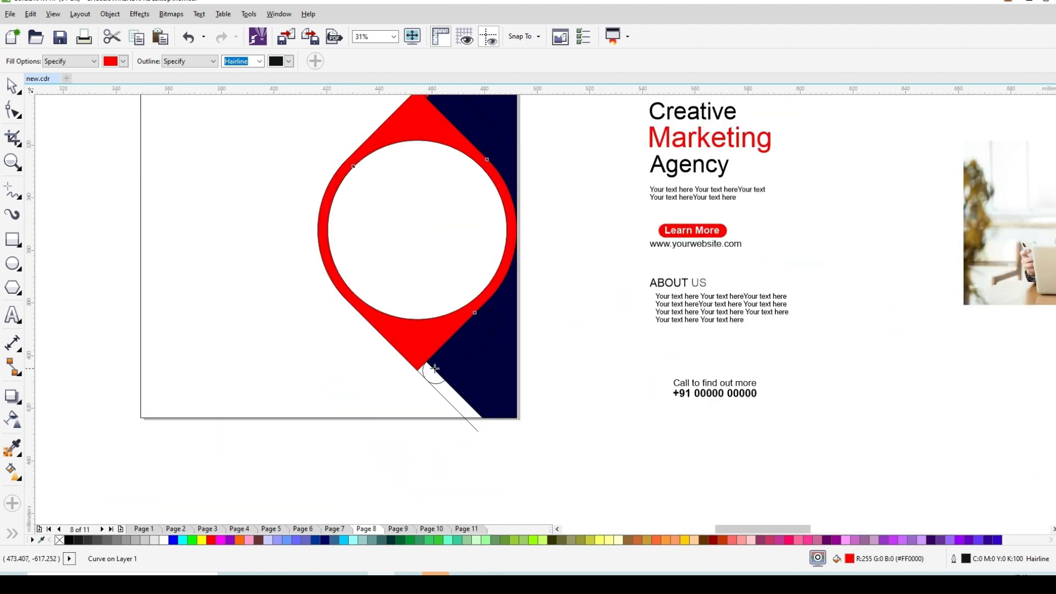
click(318, 337)
click(372, 338)
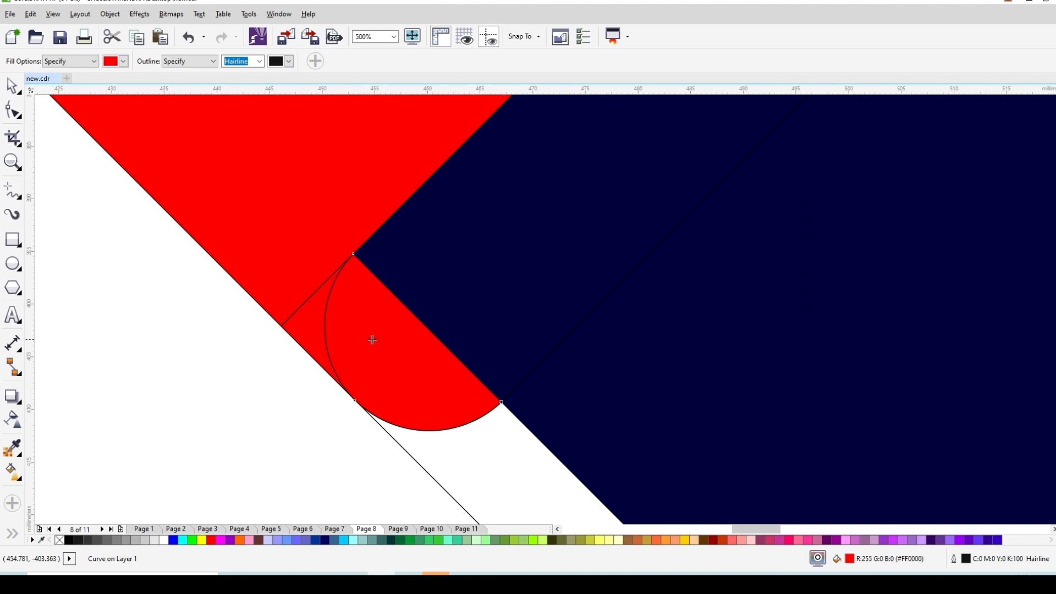
scroll(388, 349, down, 3)
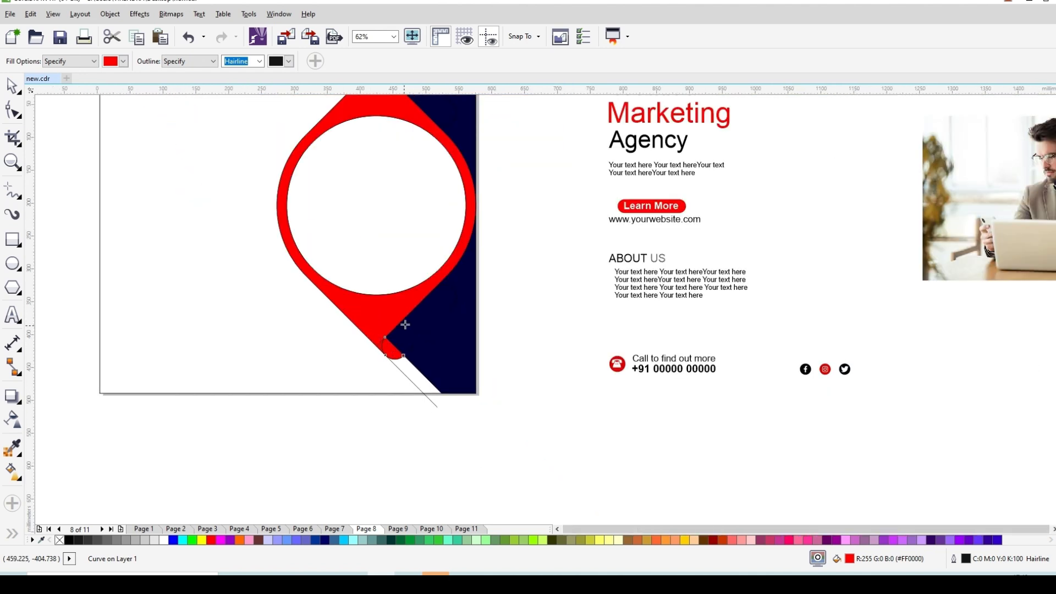
scroll(367, 287, down, 1)
Delete the two diagonal construction lines and the two original rounded bars
click(429, 206)
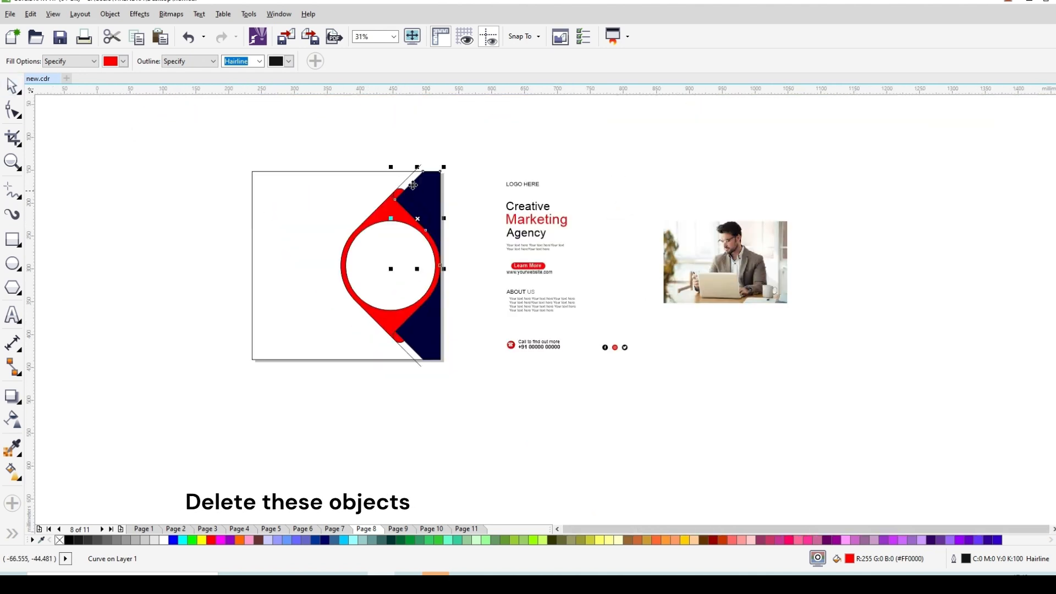
click(408, 178)
key(Delete)
click(417, 204)
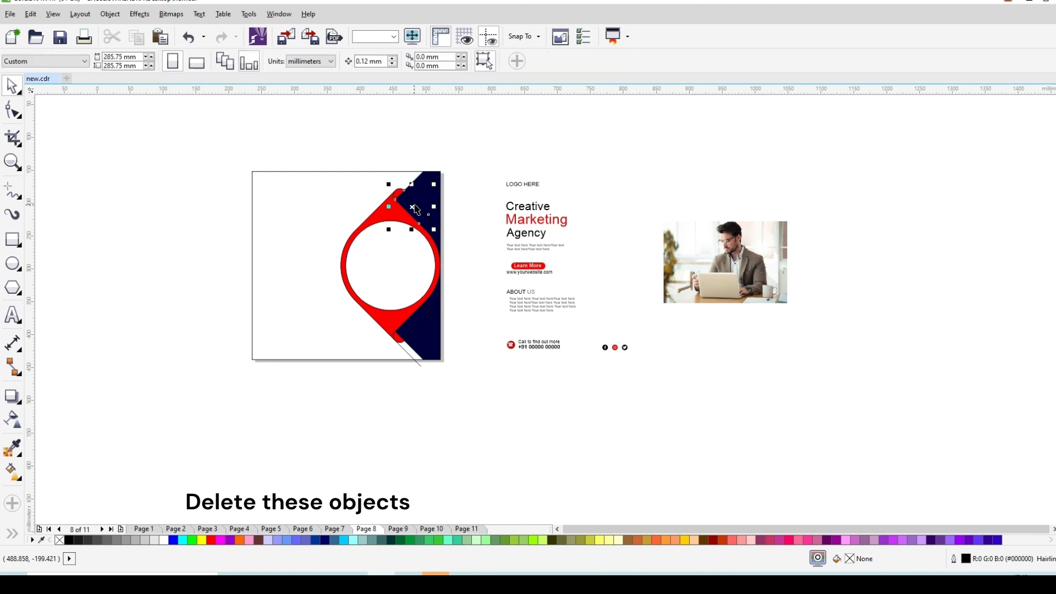
key(Delete)
drag(412, 324, 478, 330)
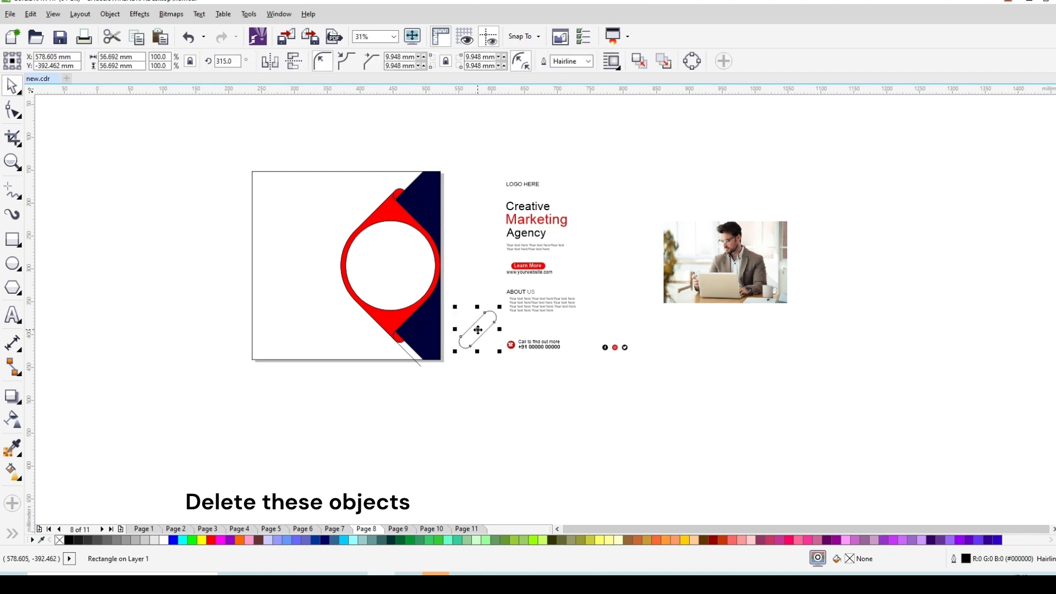
click(409, 352)
key(Delete)
Move the unfilled rounded diamond outline about 12 mm to the left and convert it to curves
scroll(345, 216, up, 1)
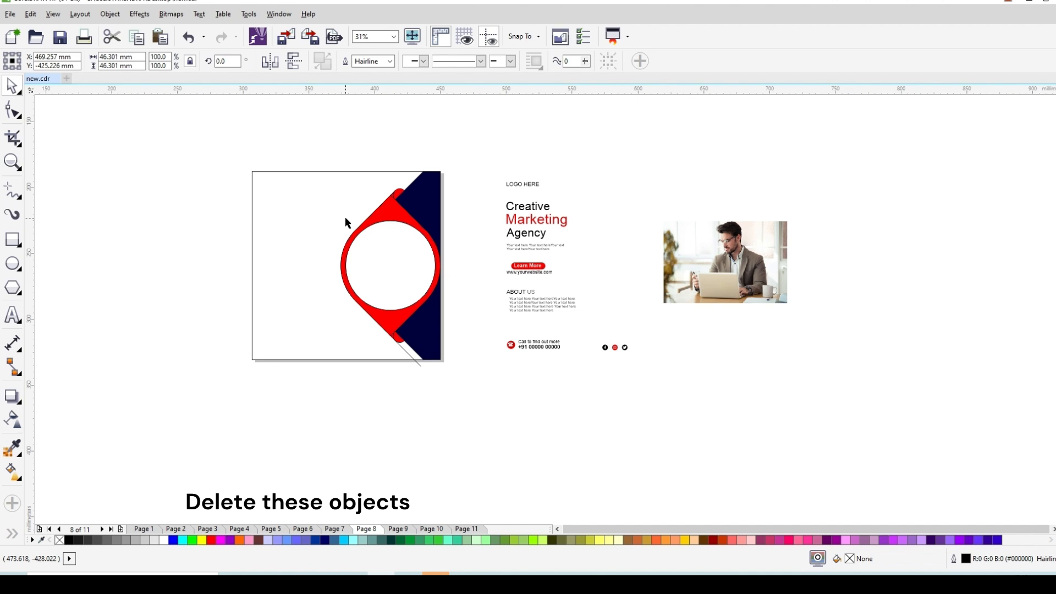
click(426, 301)
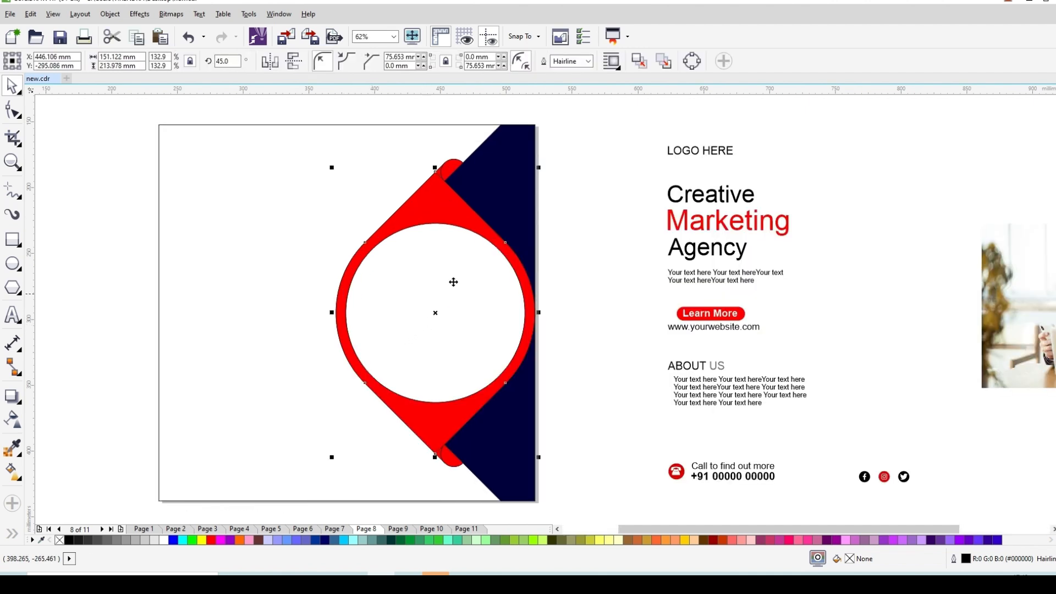
drag(450, 285, 429, 298)
key(ctrl+z)
click(13, 110)
key(ctrl+q)
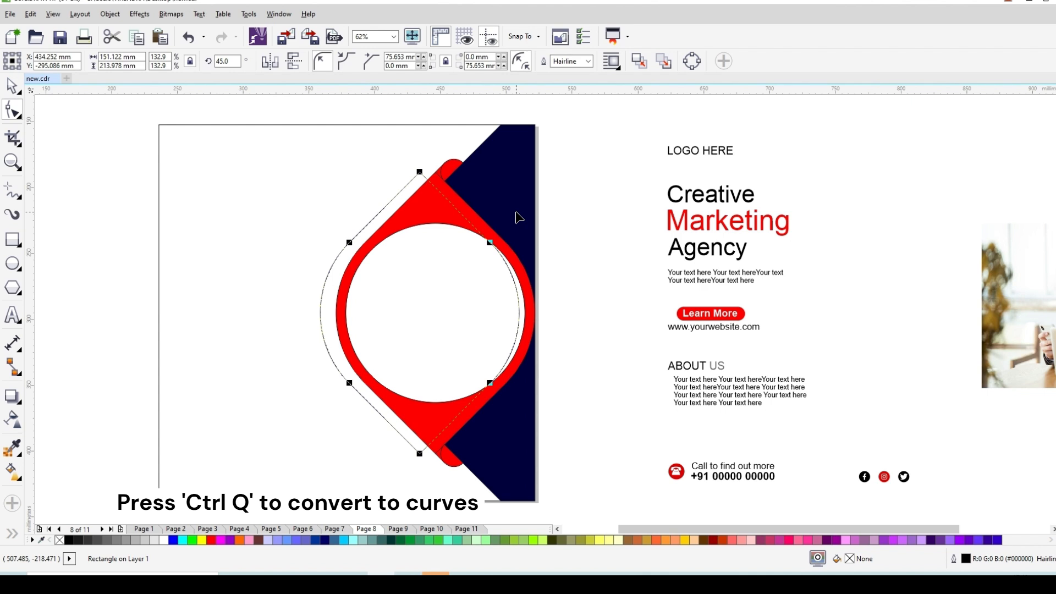
key(ctrl+q)
Break the outline at its top corner node and delete its right-side nodes, leaving an open curve around the left side
click(419, 172)
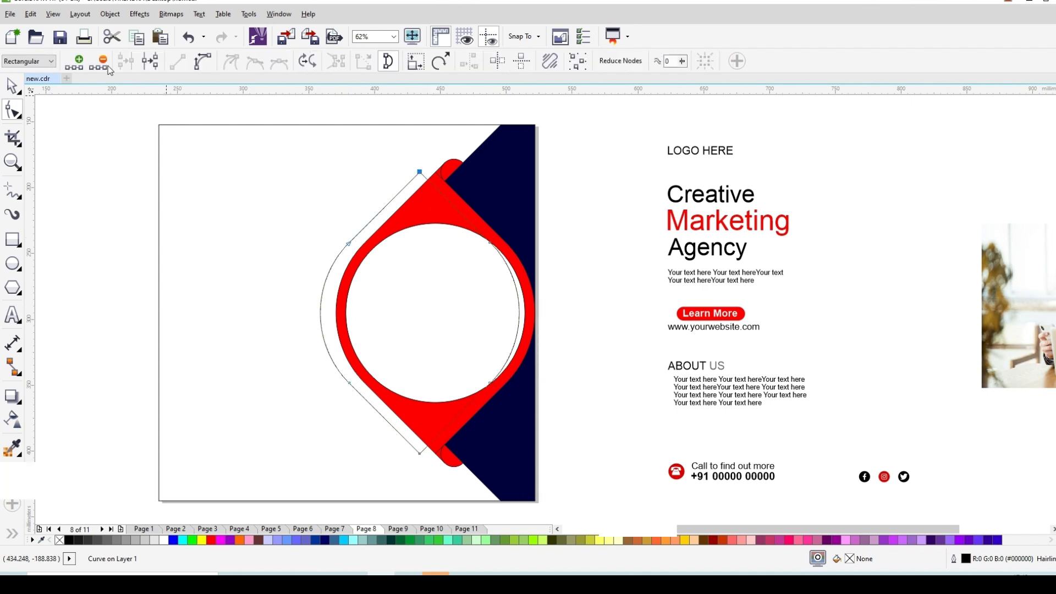
click(150, 61)
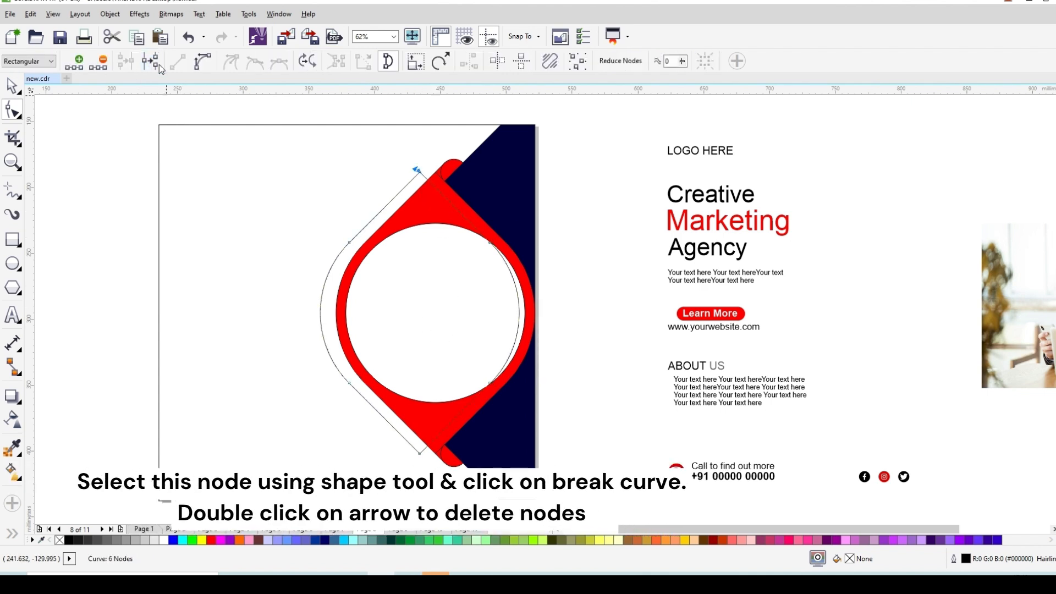
click(554, 167)
double_click(420, 172)
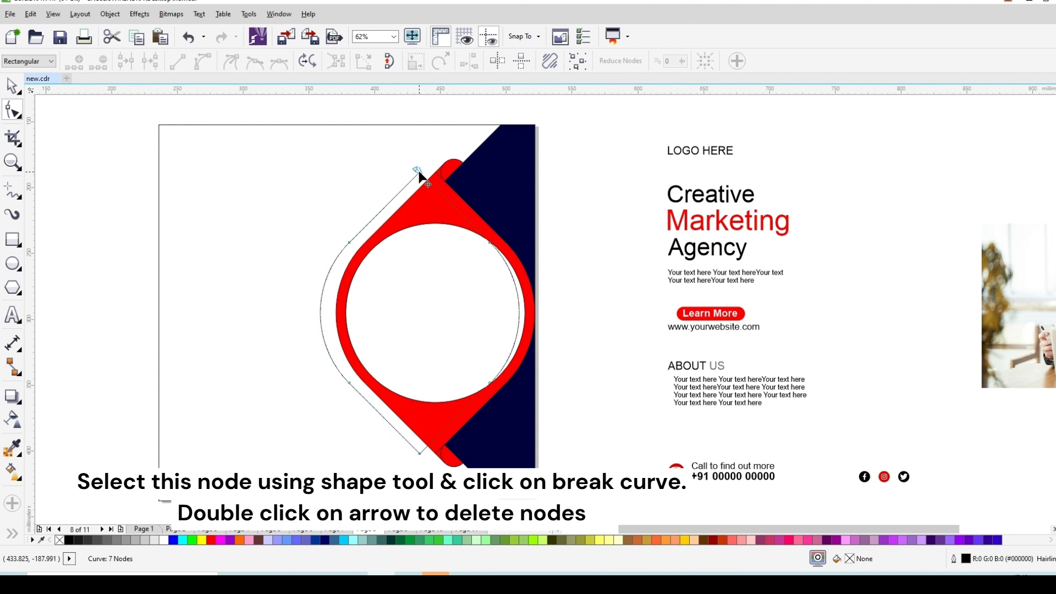
double_click(490, 241)
double_click(492, 384)
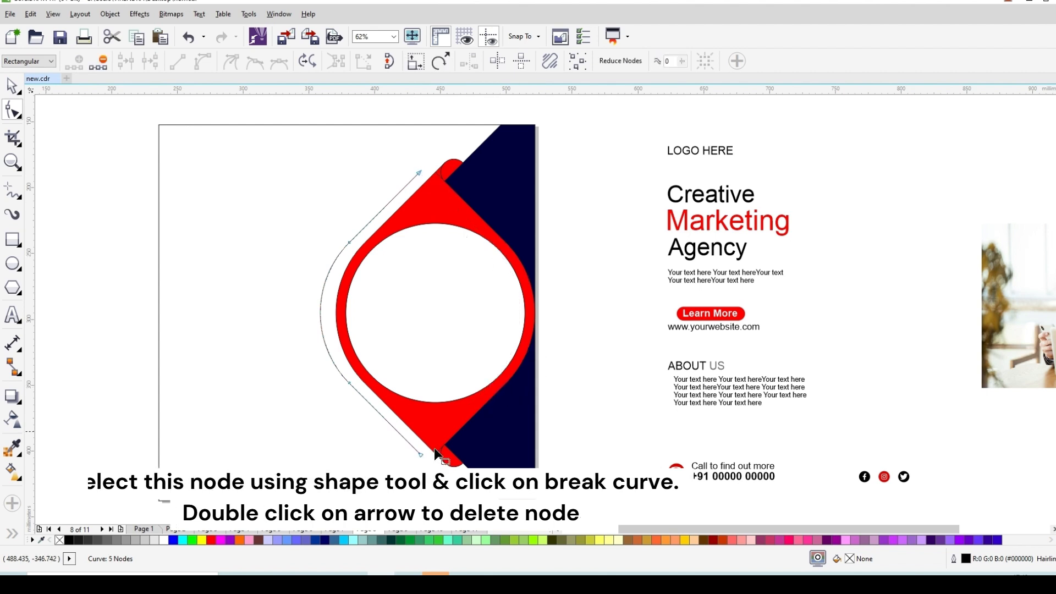
double_click(421, 455)
Add a node midway along each straight segment of the open curve
drag(318, 381, 372, 397)
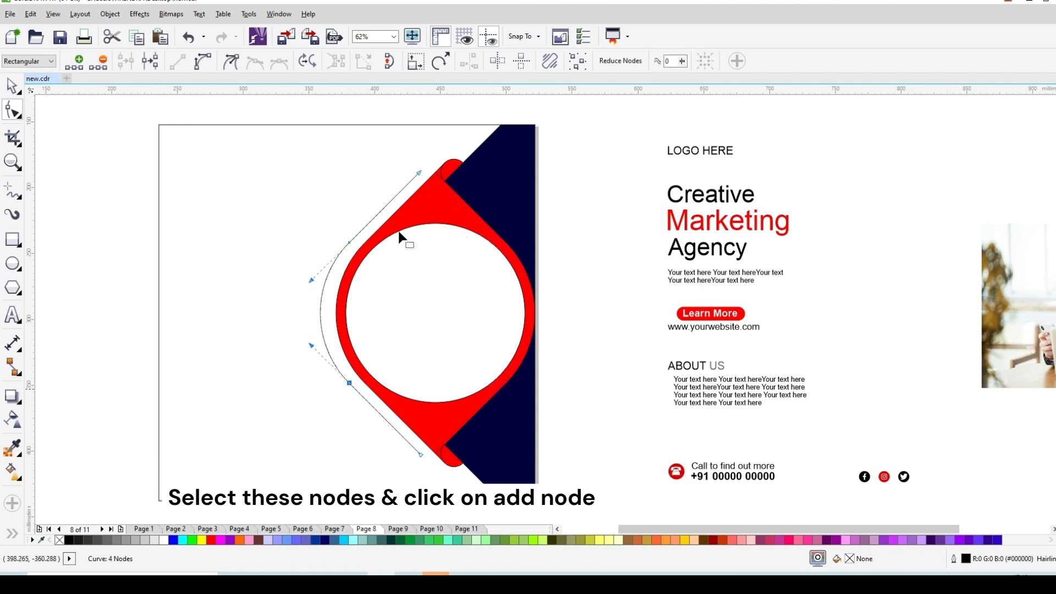
click(420, 172)
click(349, 383)
click(80, 63)
click(420, 172)
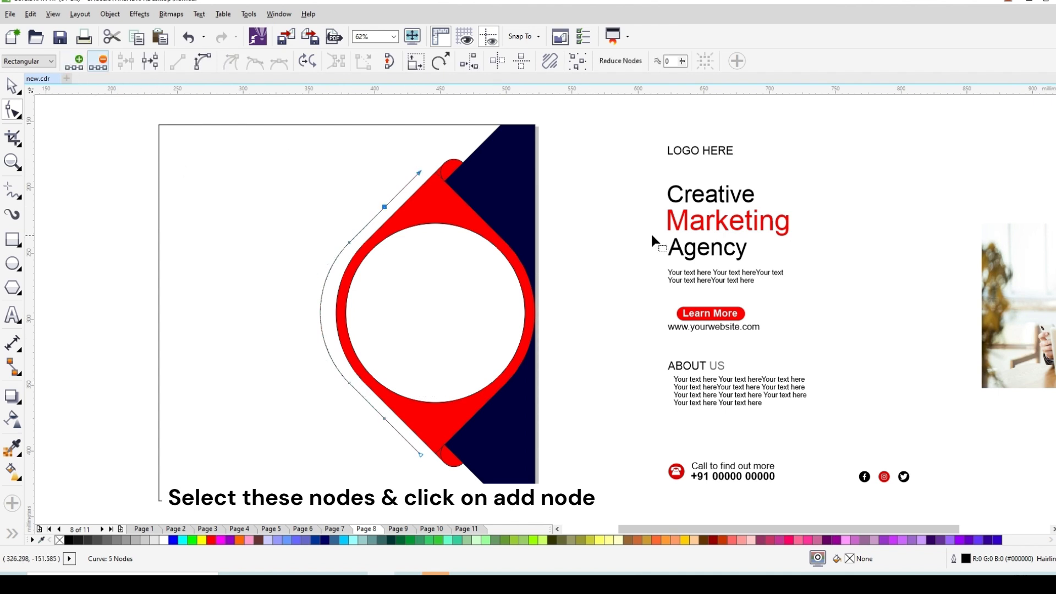
Shorten the open curve by deleting its upper and lower end nodes
click(654, 236)
double_click(420, 172)
double_click(420, 454)
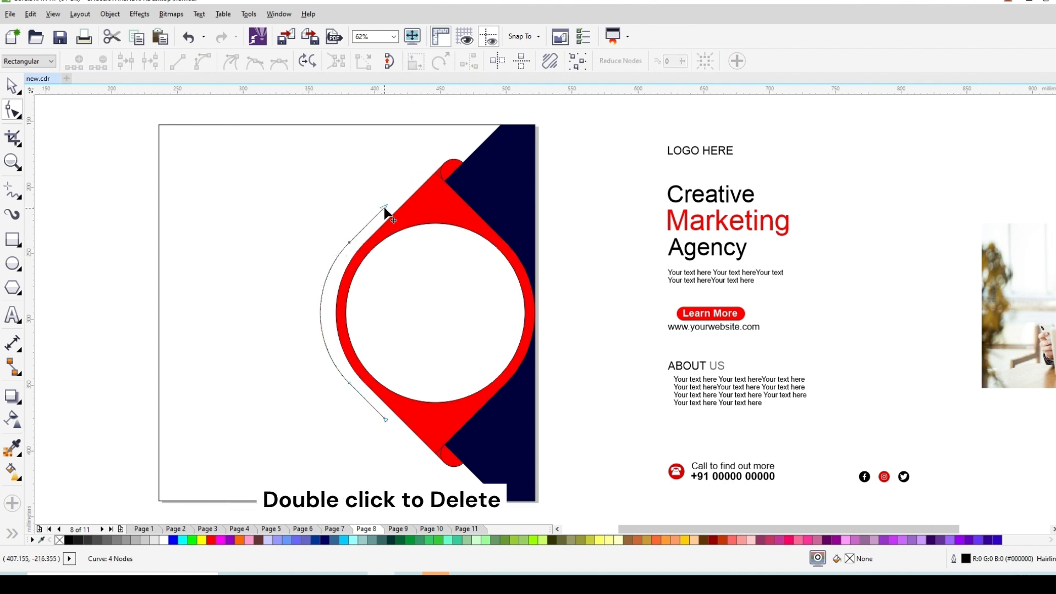
Set the open curve's outline width to 2.0 mm and its outline colour to red
click(12, 86)
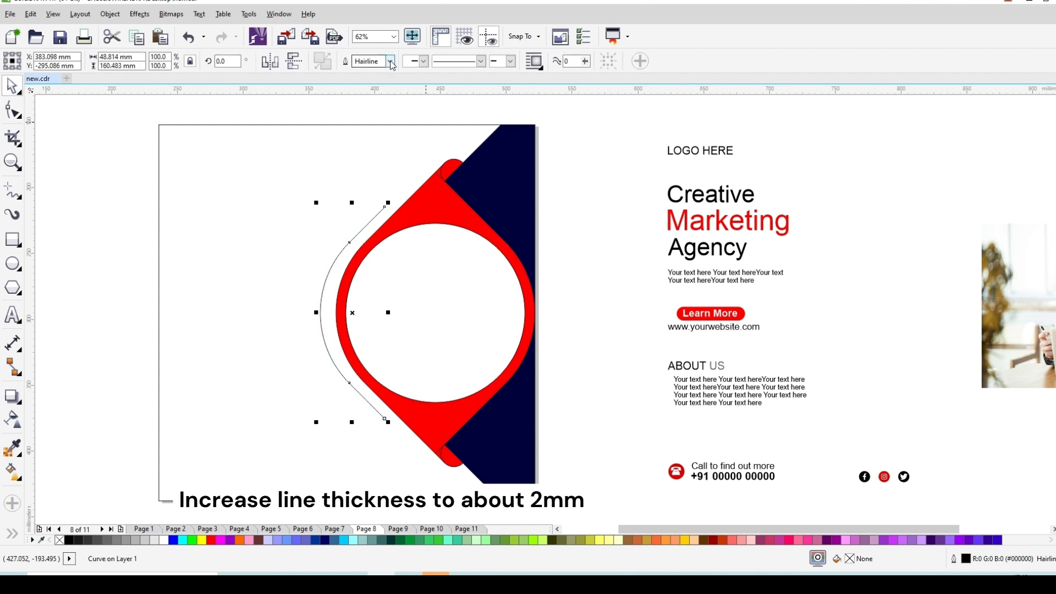
click(390, 61)
click(365, 148)
click(390, 61)
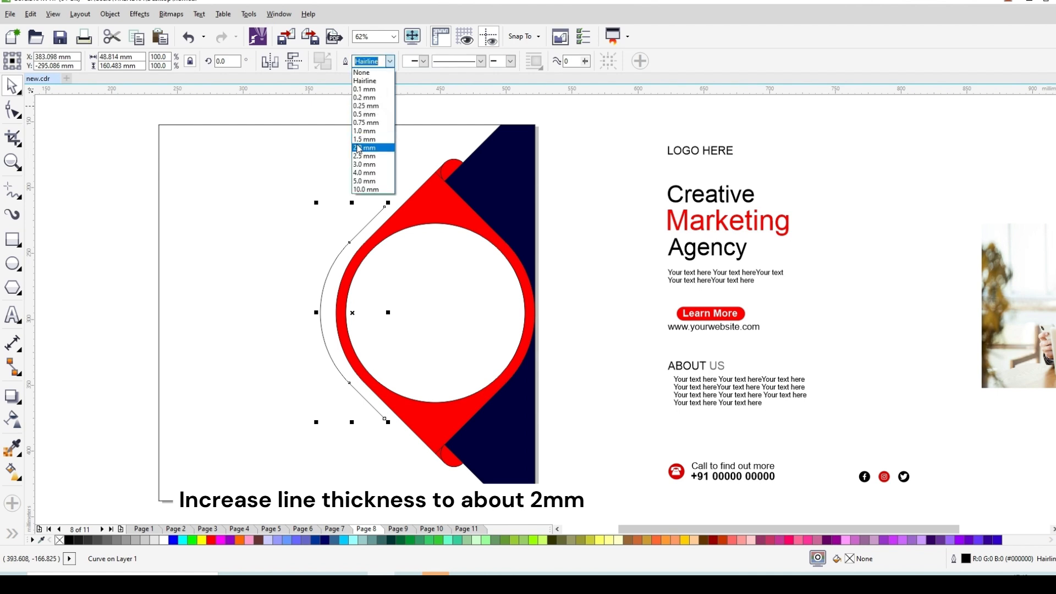
click(364, 147)
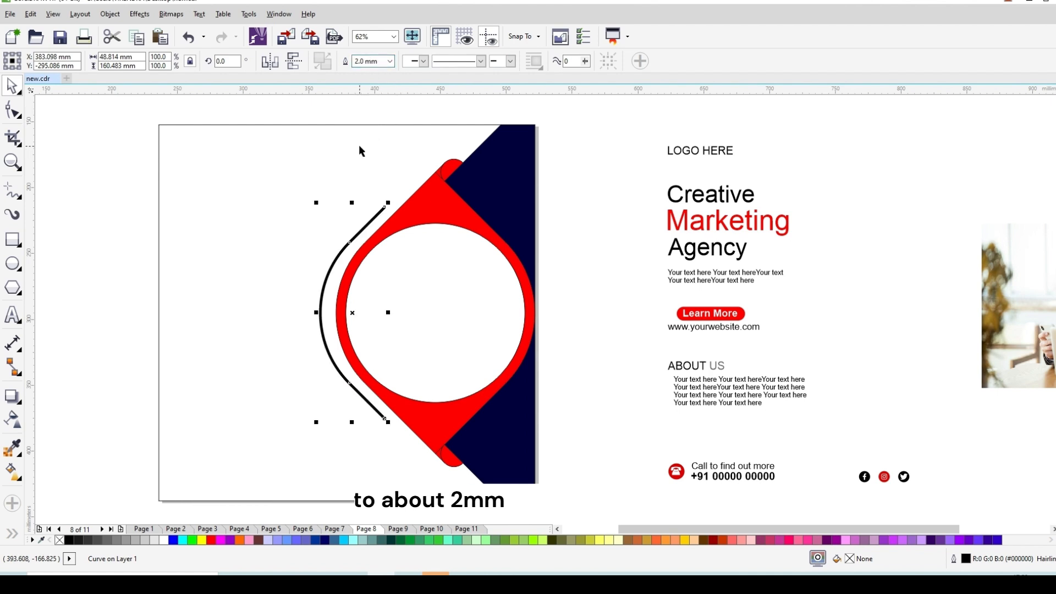
right_click(211, 541)
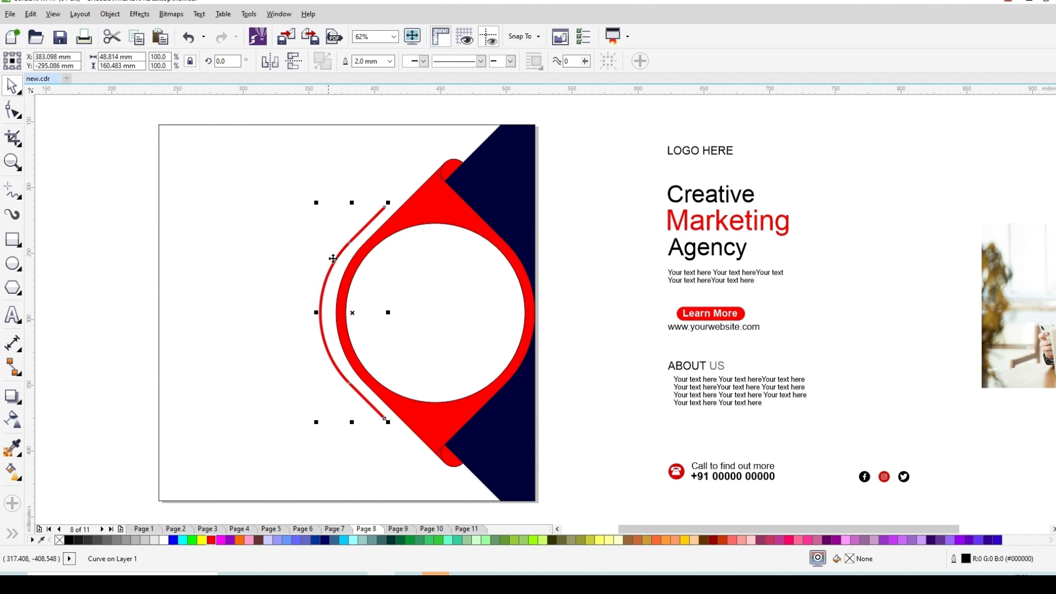
Draw a circle about 4.9 mm in diameter, fill it red and centre it on the curved line's upper end
scroll(336, 255, up, 3)
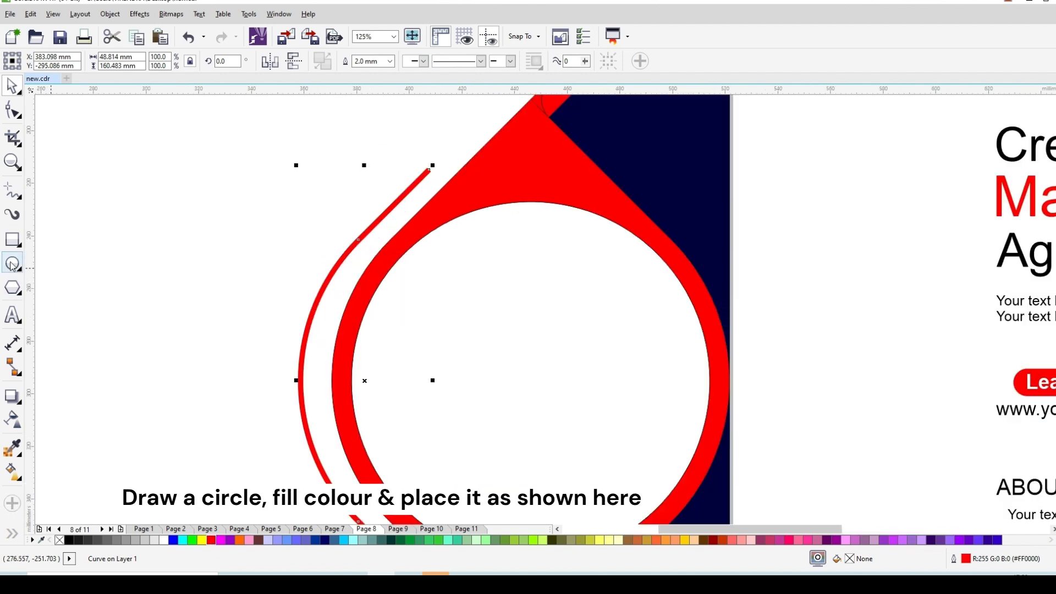
drag(763, 178, 775, 191)
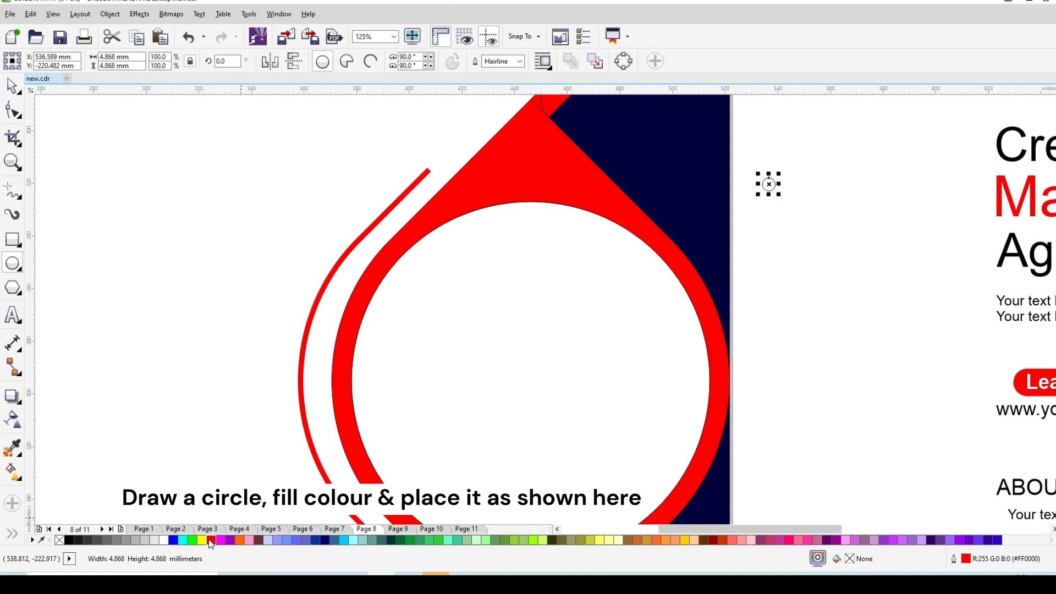
key(space)
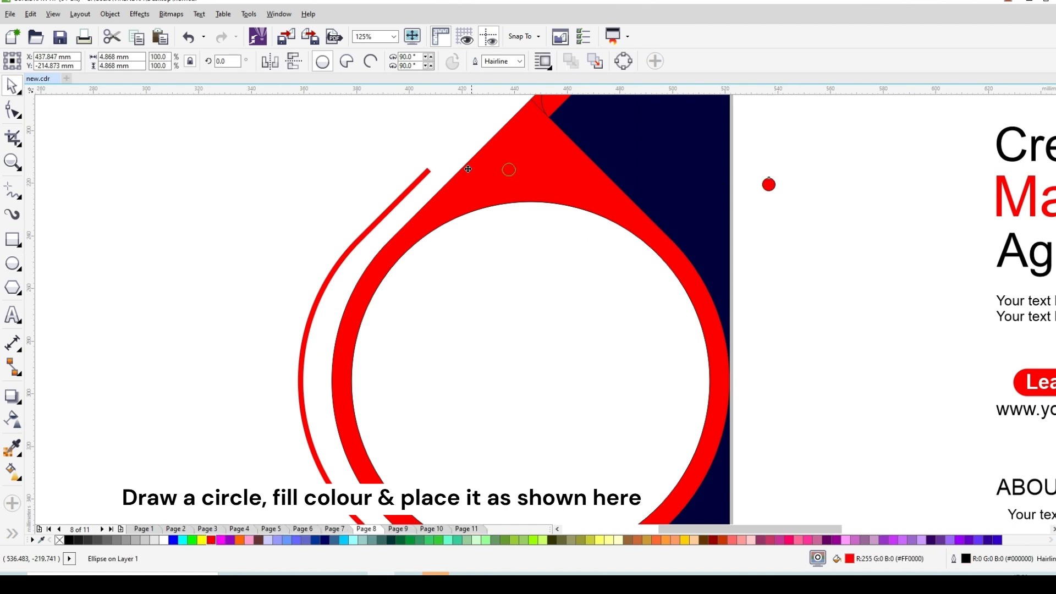
drag(468, 169, 430, 170)
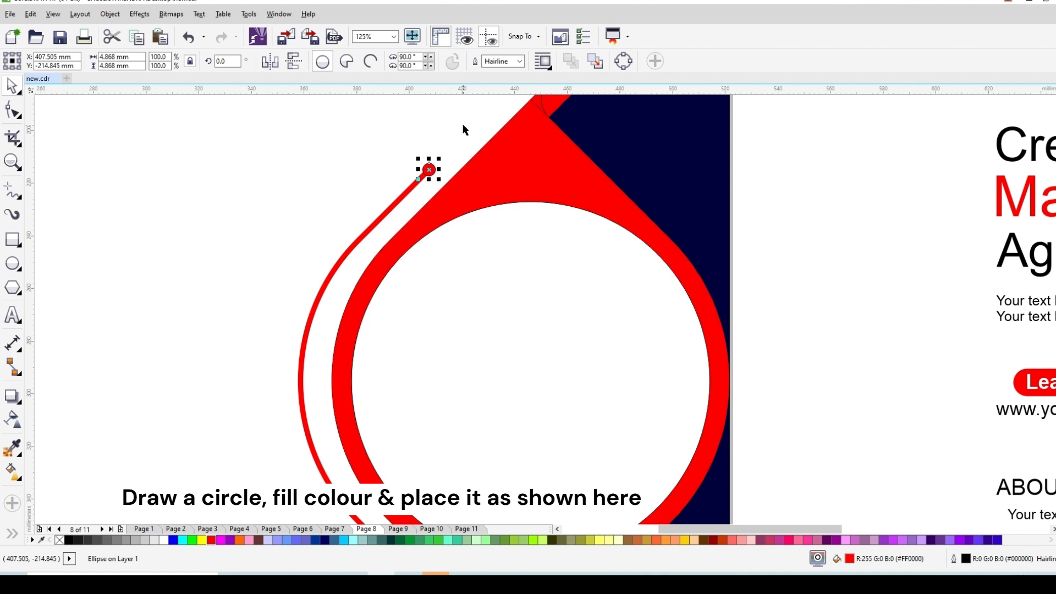
Copy the small red circle and centre the copy on the curved line's lower end
scroll(463, 132, down, 4)
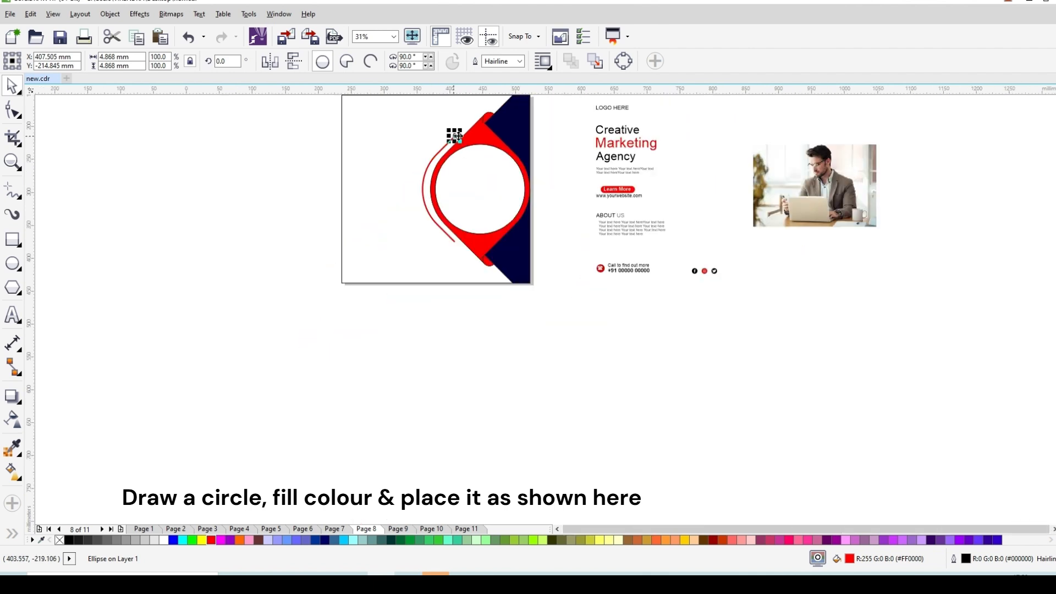
scroll(459, 132, up, 4)
scroll(449, 152, up, 2)
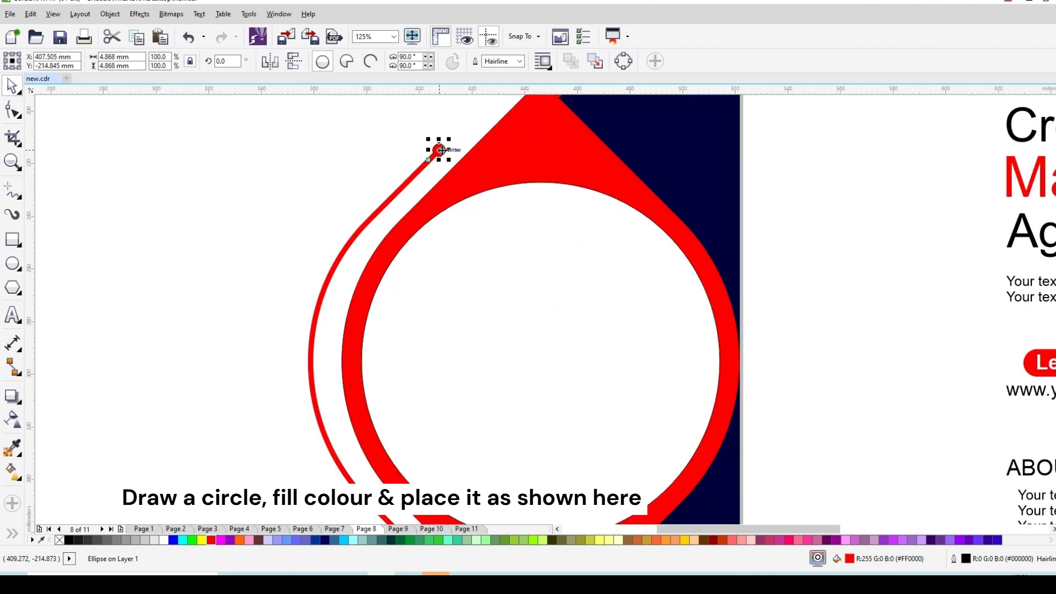
drag(442, 149, 284, 428)
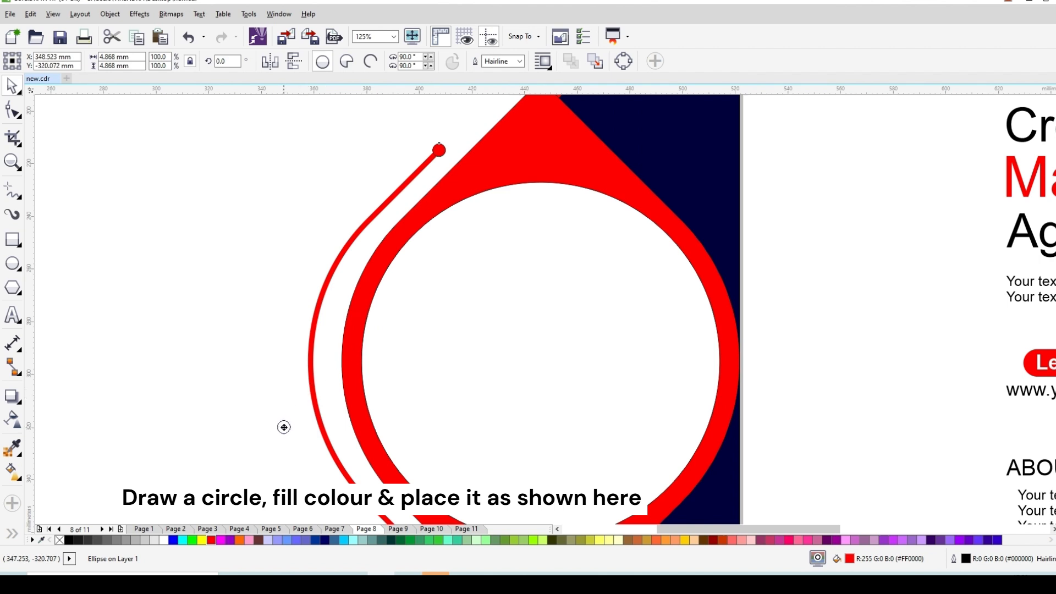
scroll(414, 280, down, 2)
scroll(396, 402, up, 2)
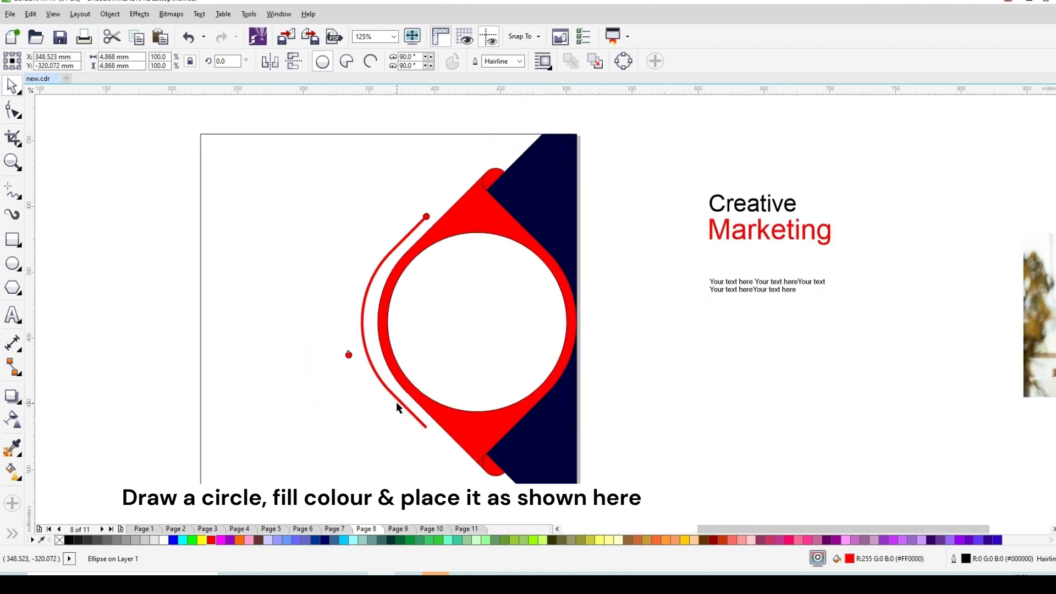
scroll(419, 389, down, 2)
click(366, 234)
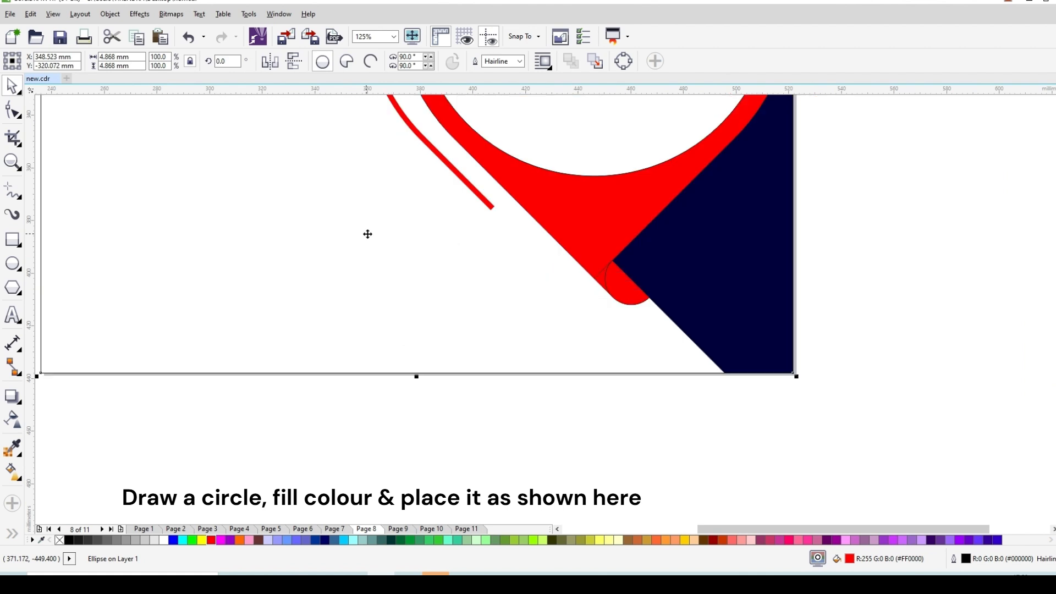
scroll(384, 301, down, 1)
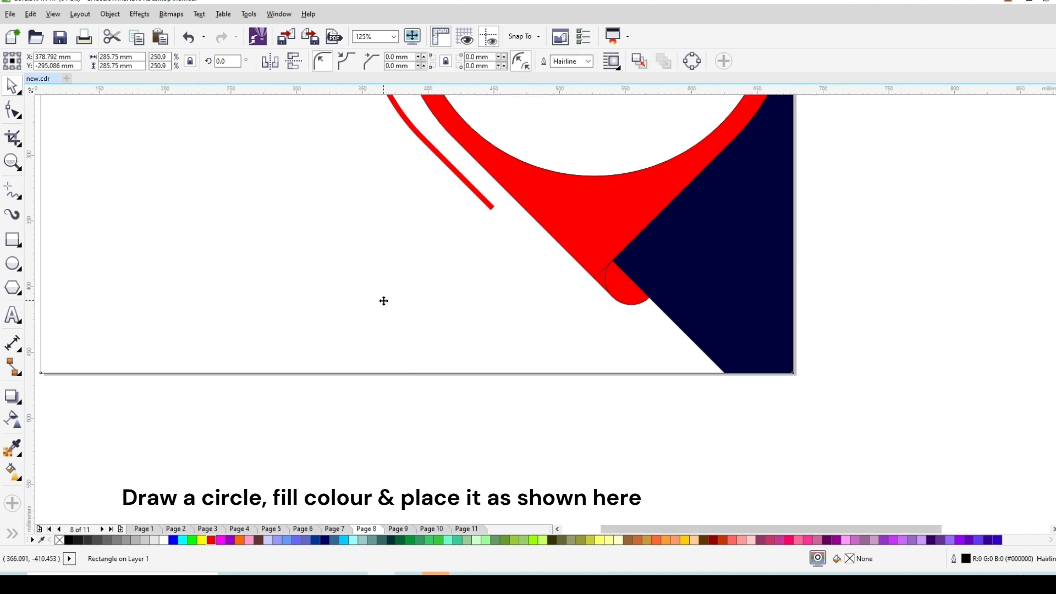
drag(360, 182, 438, 254)
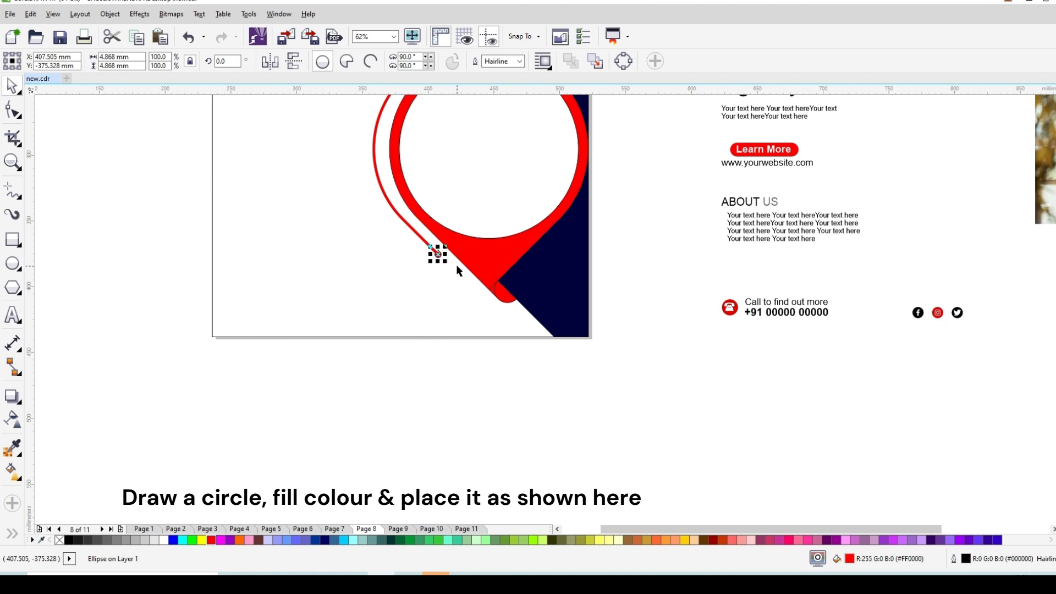
click(642, 270)
scroll(471, 326, down, 1)
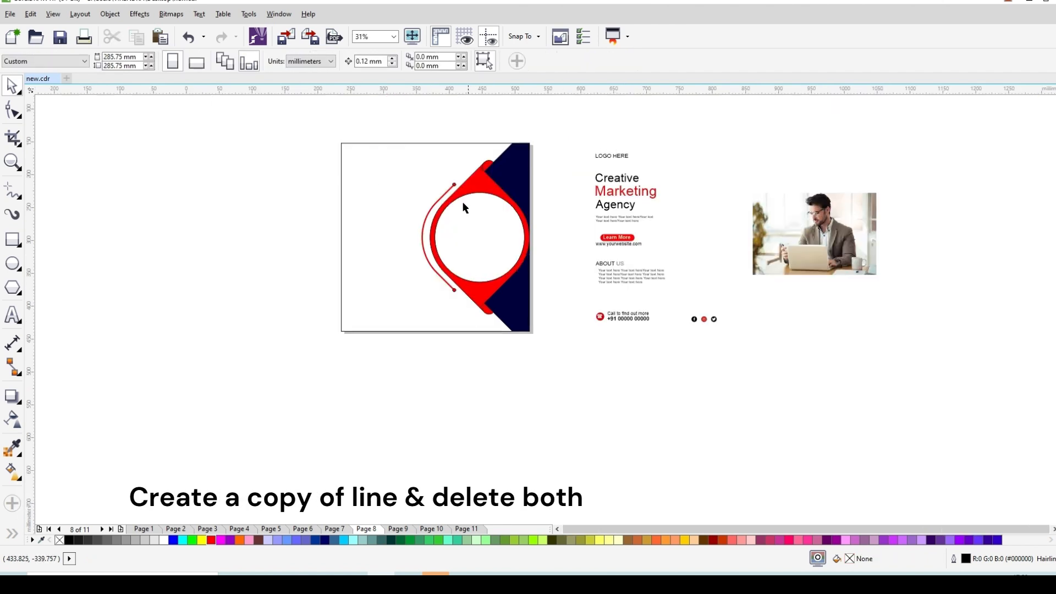
Duplicate the red curved line in place and shorten the copy by deleting its upper and lower end nodes
scroll(461, 201, up, 1)
click(408, 202)
click(408, 202)
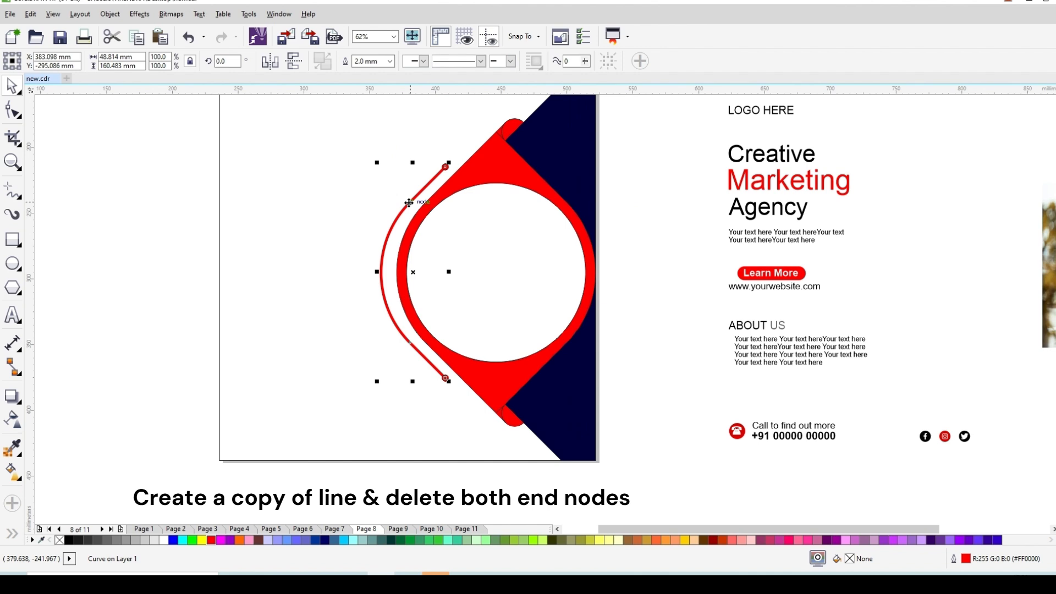
drag(412, 271, 334, 268)
key(ctrl+z)
key(F10)
double_click(445, 167)
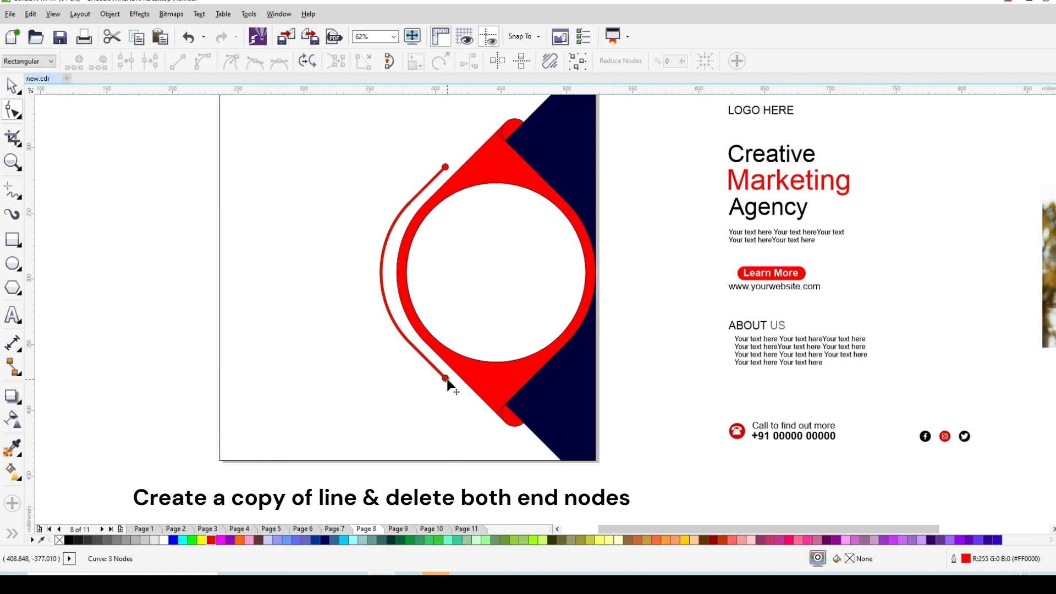
double_click(446, 378)
Set the shortened curve's outline colour to black and its outline width to 4.0 mm
right_click(71, 540)
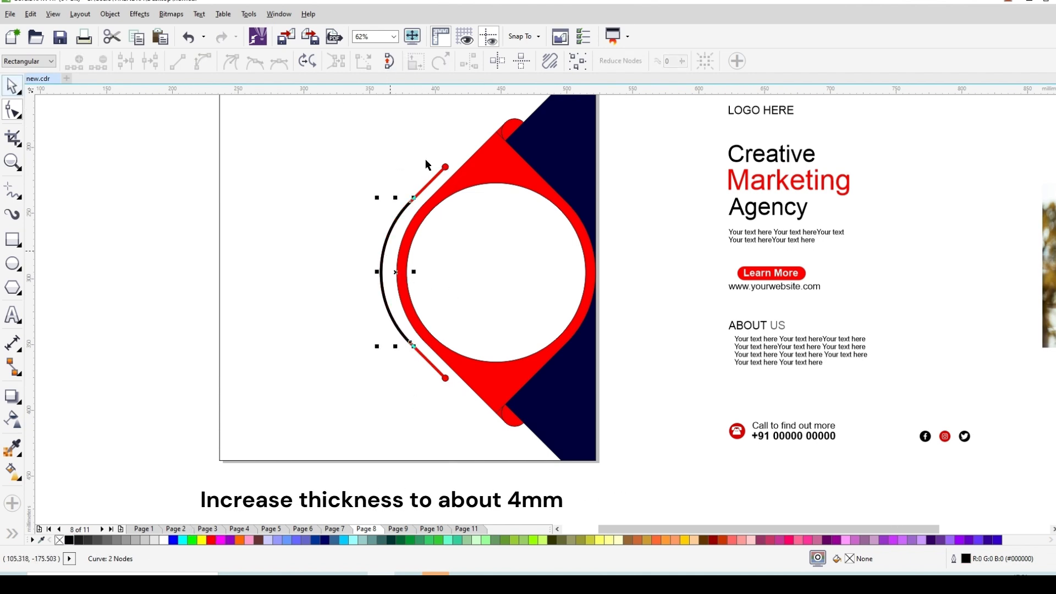
key(space)
click(390, 60)
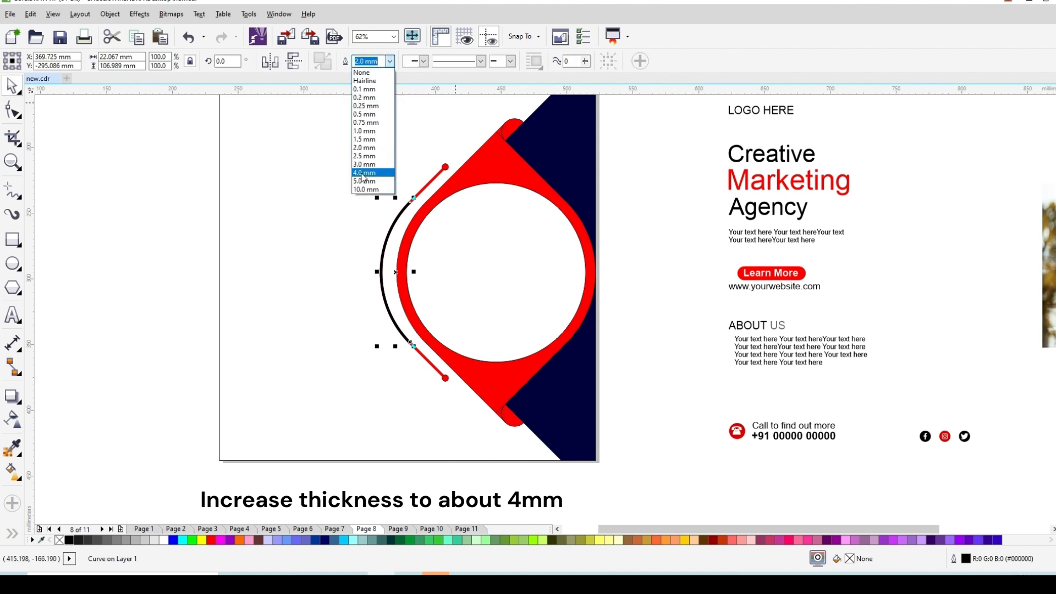
click(365, 173)
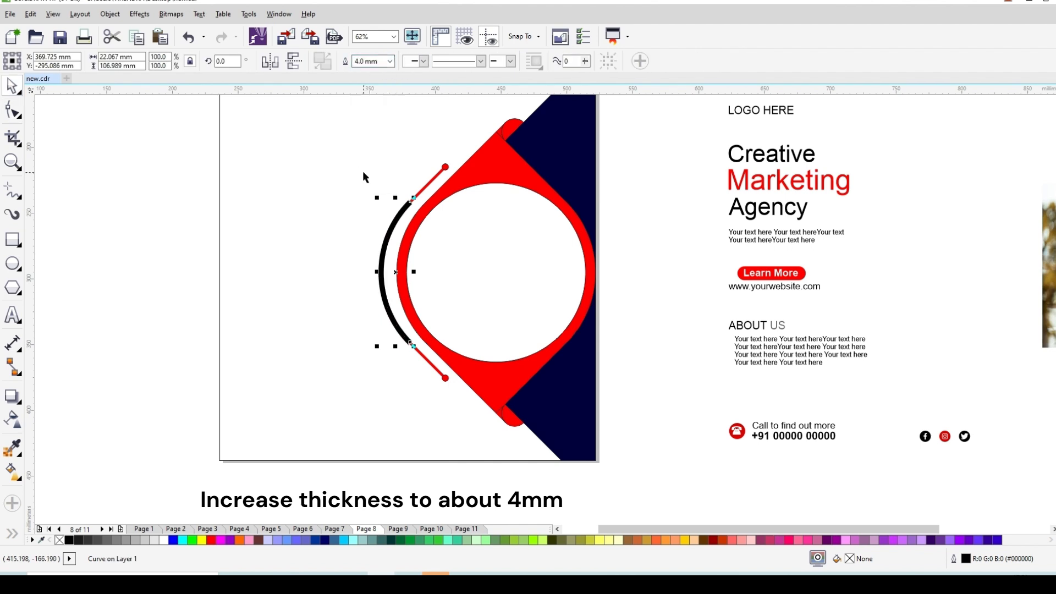
Give the thick black curve round line caps
double_click(967, 560)
drag(462, 165, 526, 142)
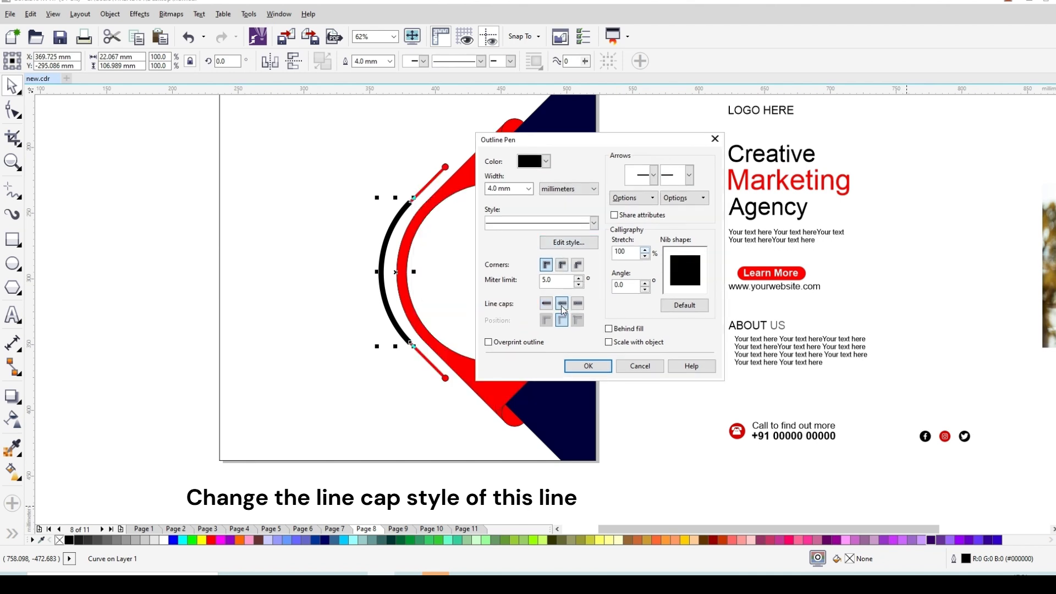
click(588, 366)
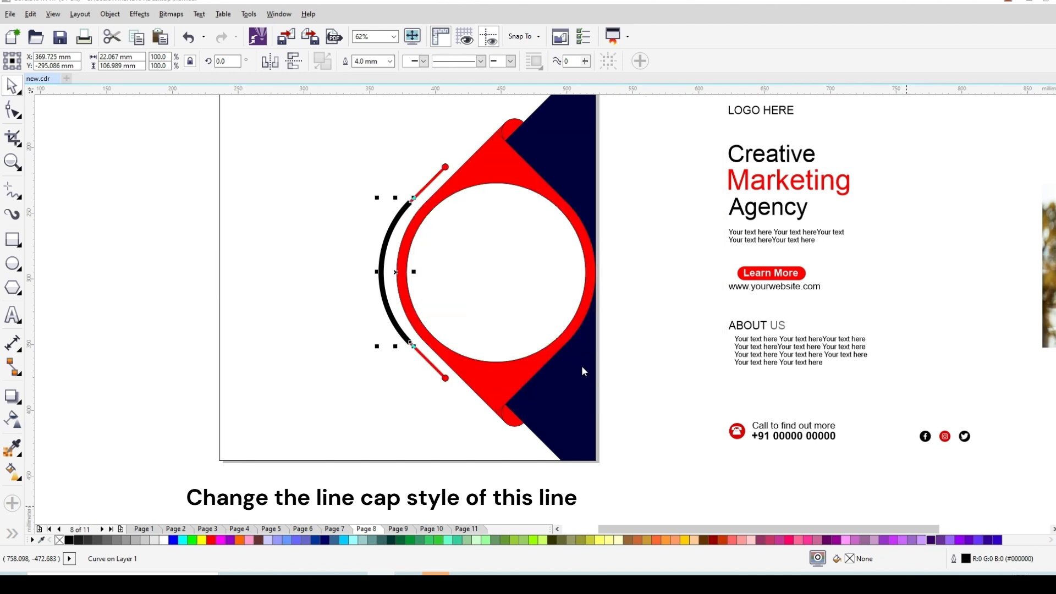
scroll(414, 200, up, 3)
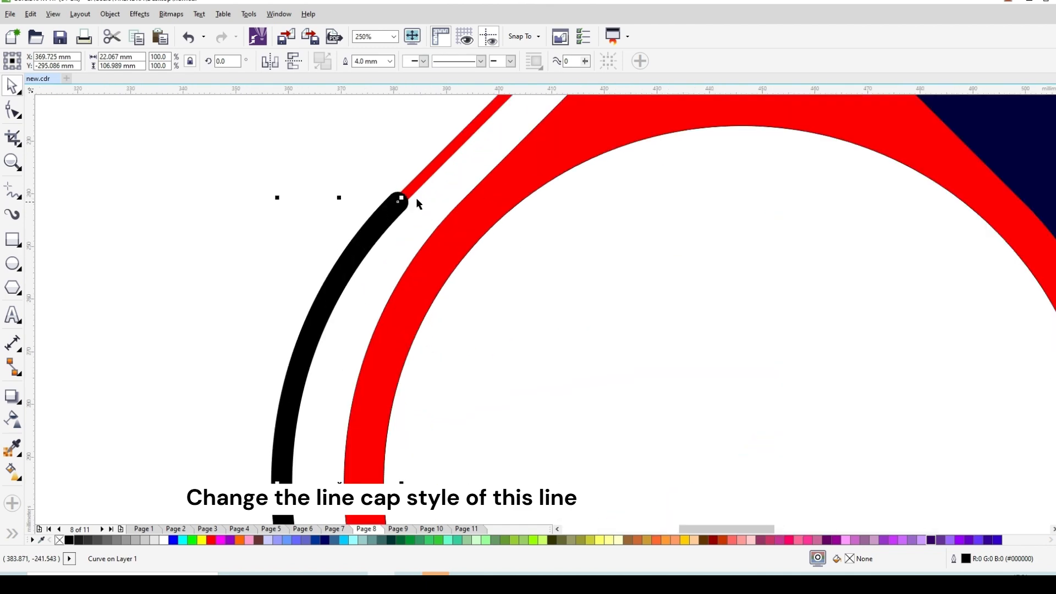
scroll(430, 186, down, 3)
scroll(427, 169, down, 1)
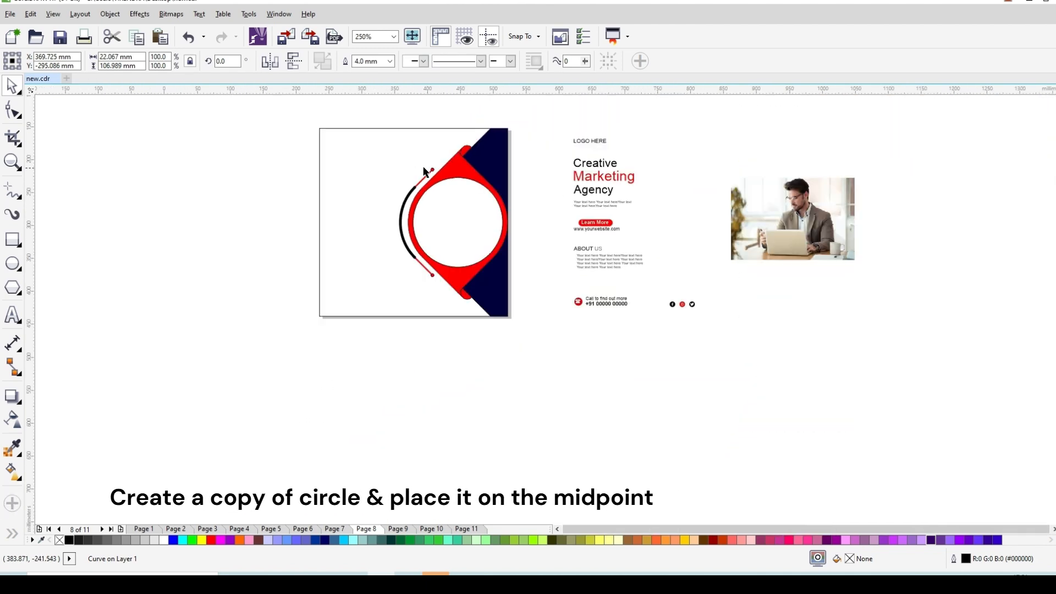
Copy the upper red circle onto the black curve's midpoint and enlarge the copy to about 7.2 mm in diameter
click(433, 171)
scroll(435, 172, up, 1)
click(433, 166)
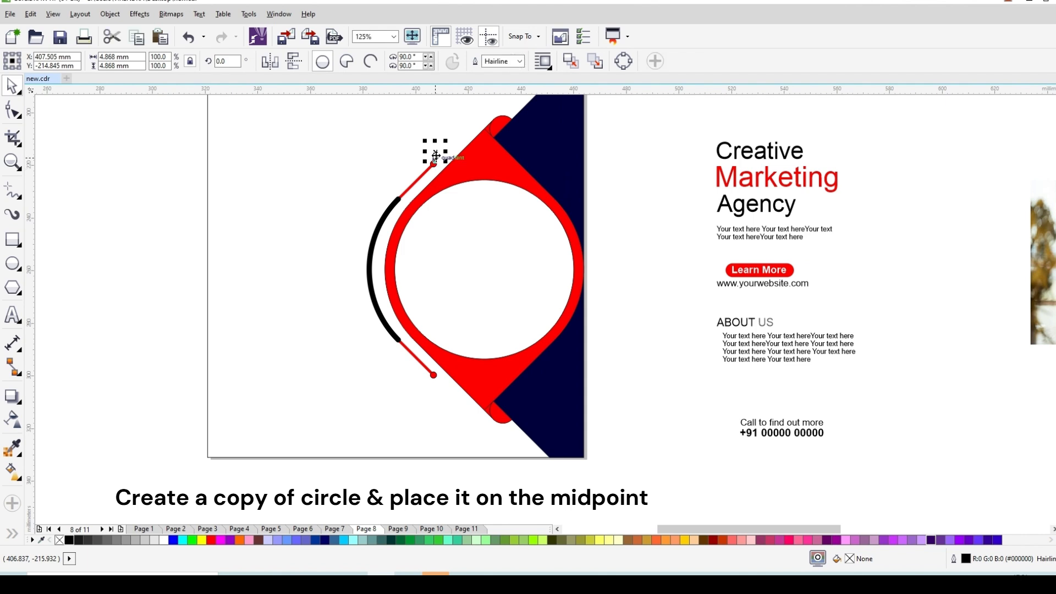
scroll(434, 165, up, 1)
drag(435, 151, 324, 357)
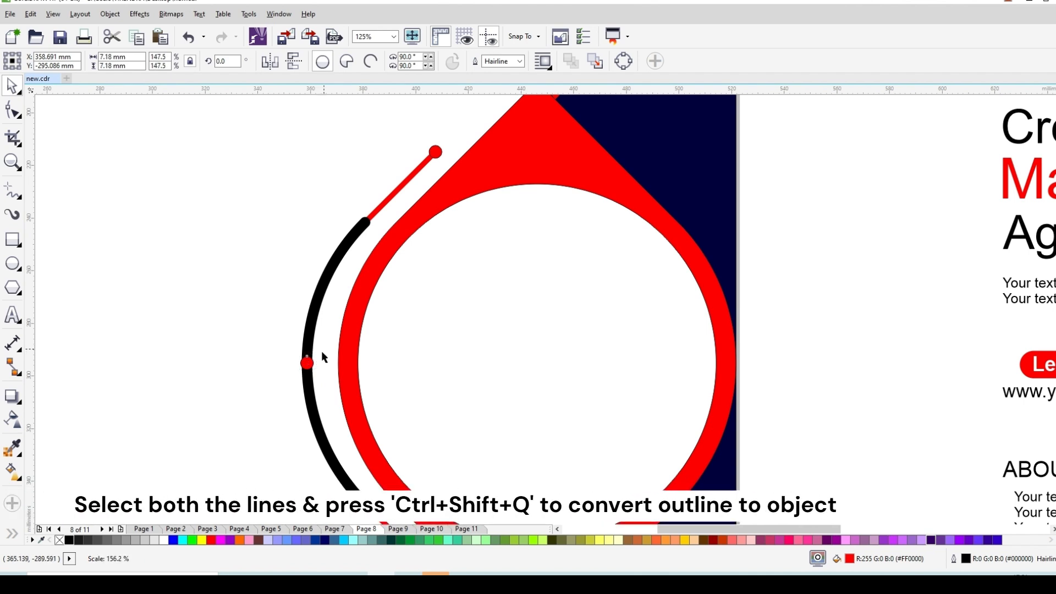
Convert the outlines of the black curve and the thin red line to objects
click(312, 335)
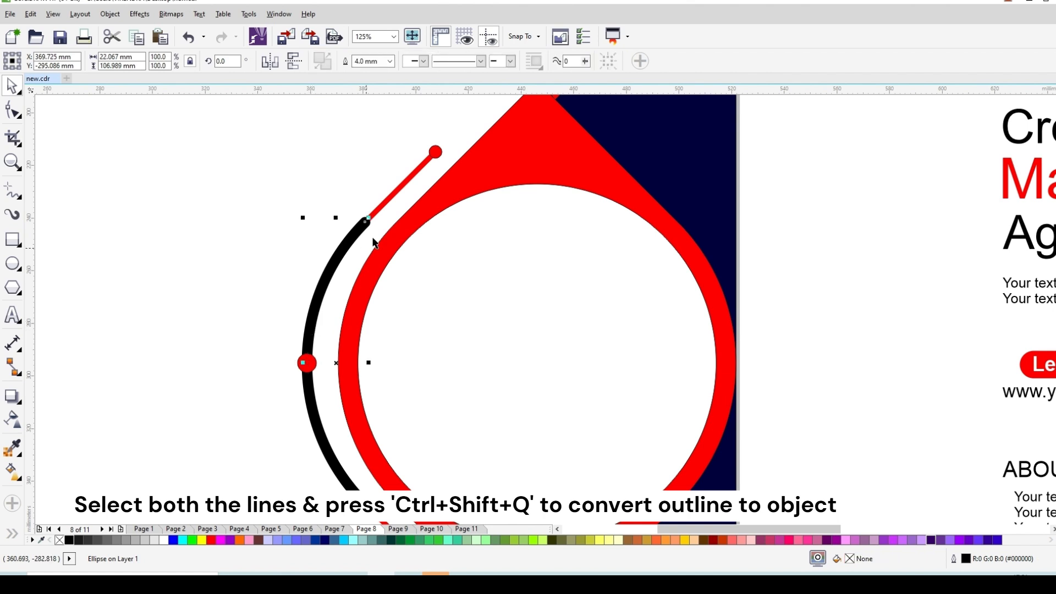
shift+click(389, 201)
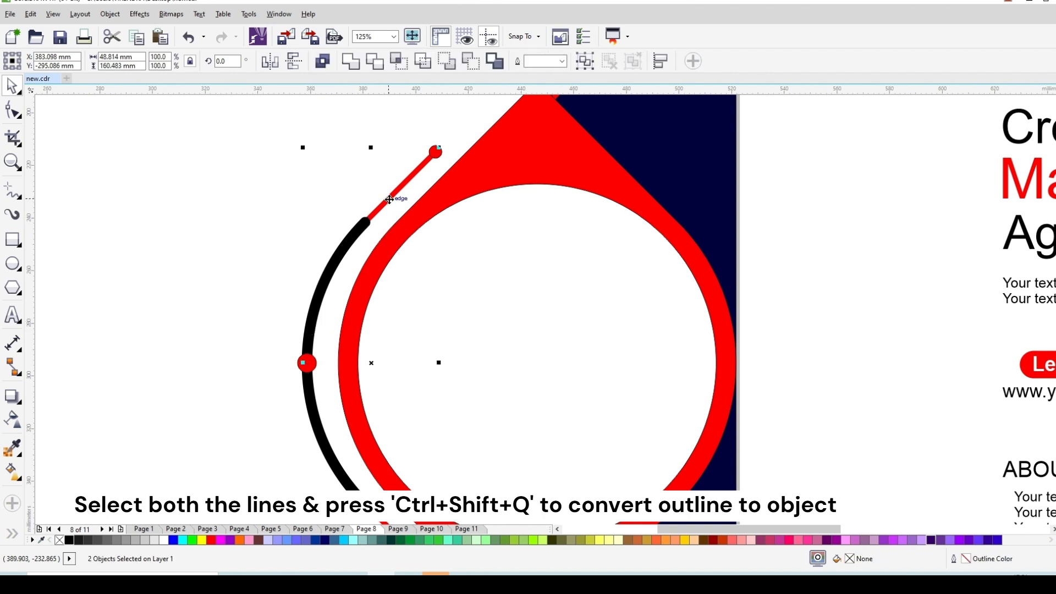
key(ctrl+shift+q)
click(888, 202)
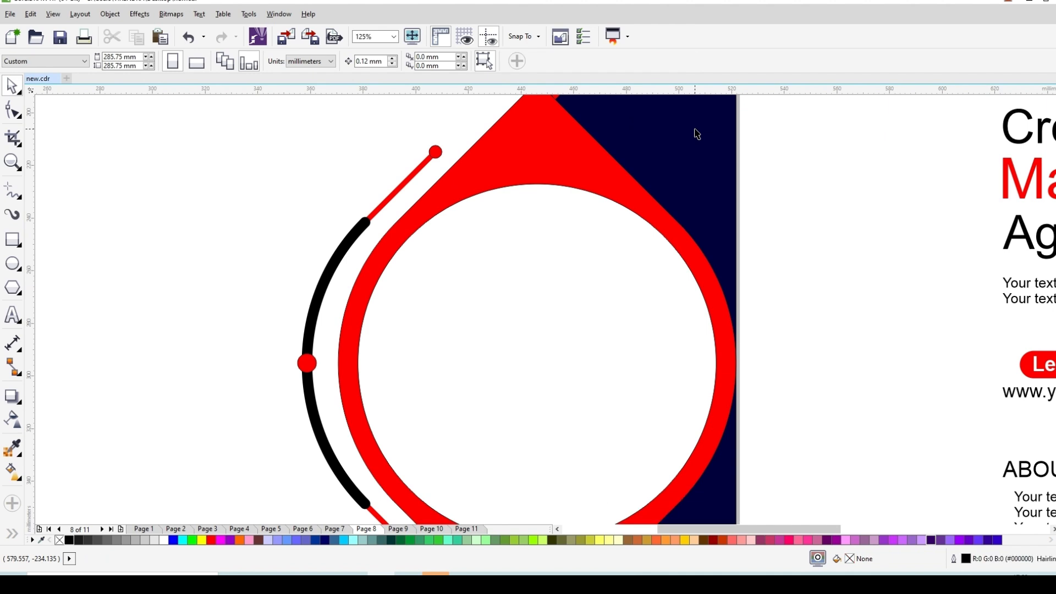
Copy the navy shape's fill to the black curve and to the circle at its midpoint
click(672, 134)
drag(672, 133, 355, 229)
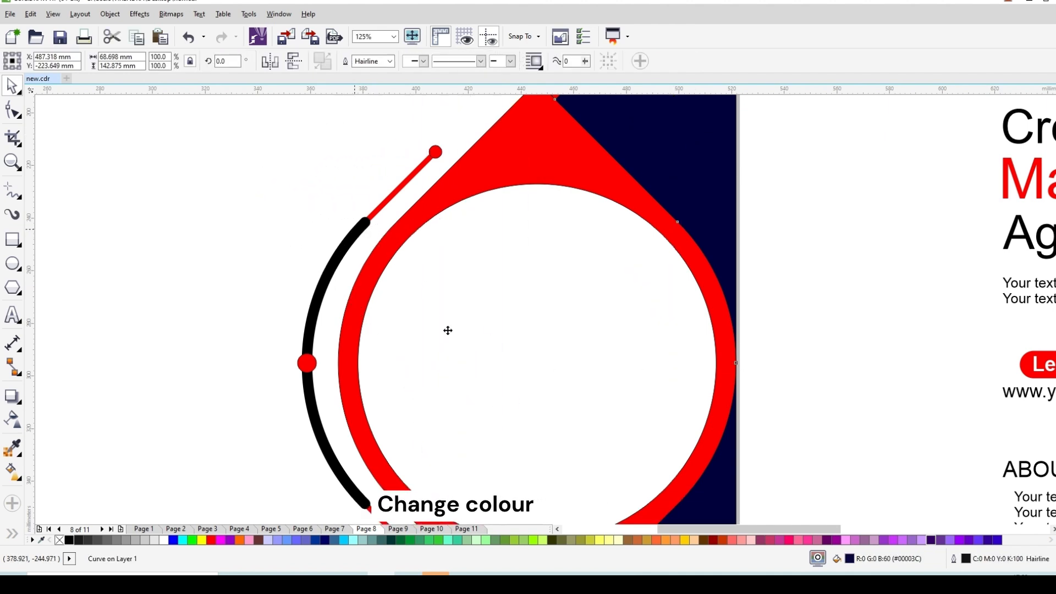
click(407, 287)
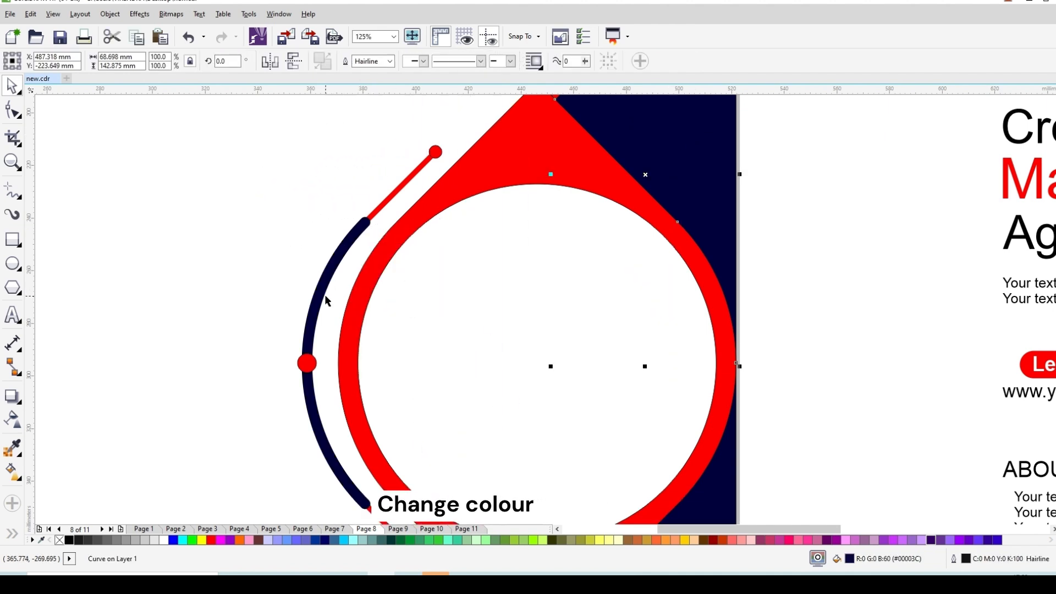
drag(316, 303, 306, 365)
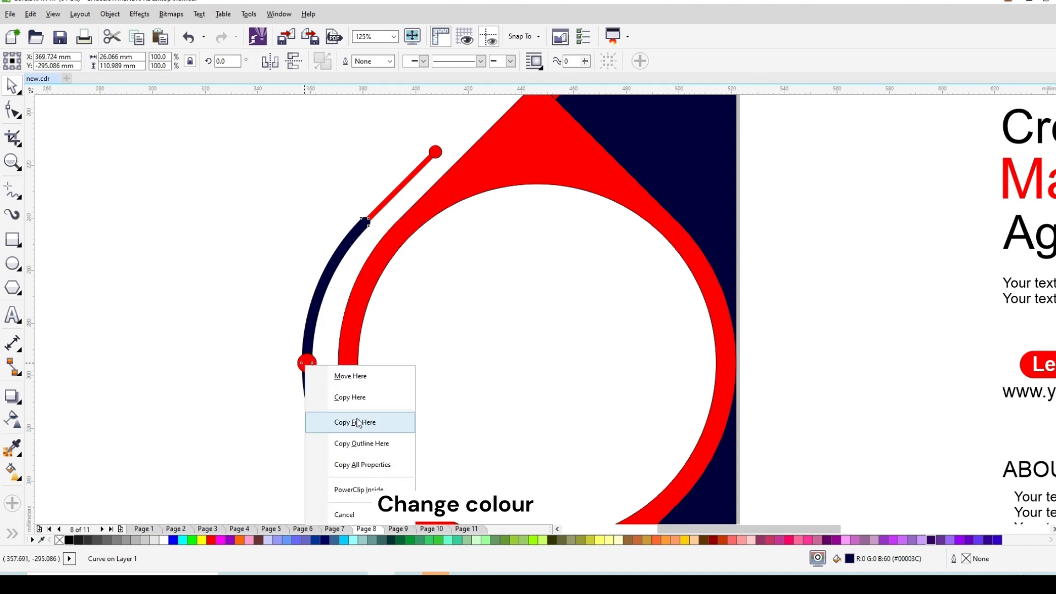
click(361, 423)
click(830, 278)
scroll(464, 149, down, 5)
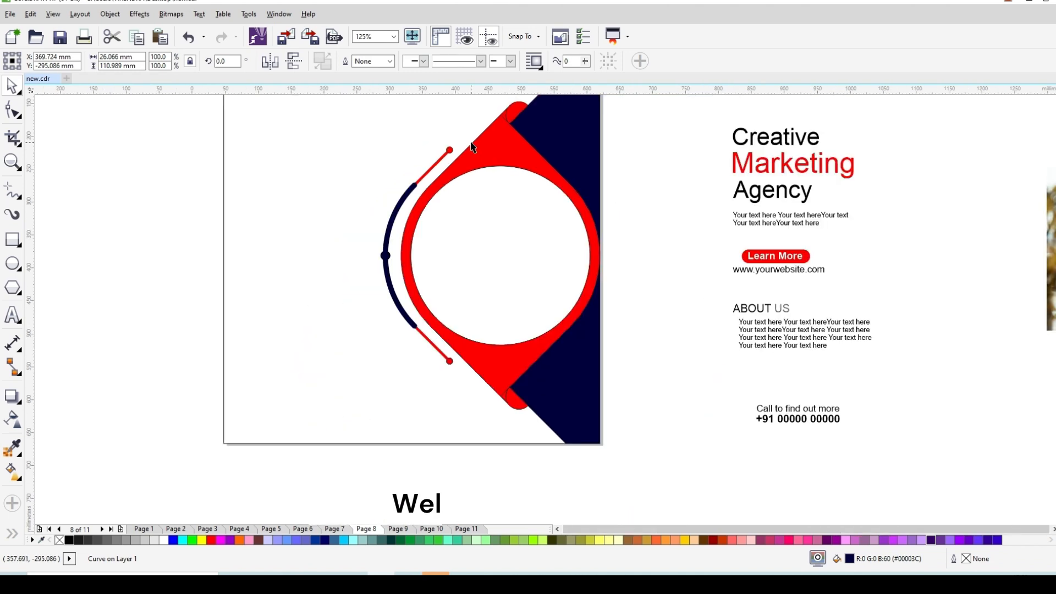
key(ctrl+z)
Weld the red ring around the white circle with the red pieces above and below it
scroll(512, 201, up, 3)
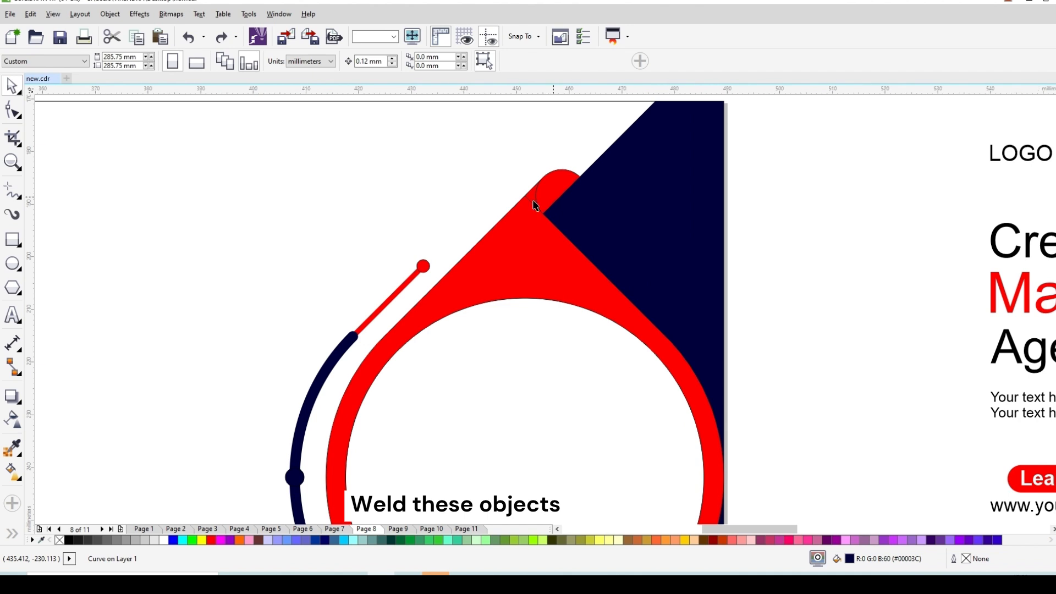
click(511, 199)
shift+click(517, 254)
scroll(556, 164, down, 2)
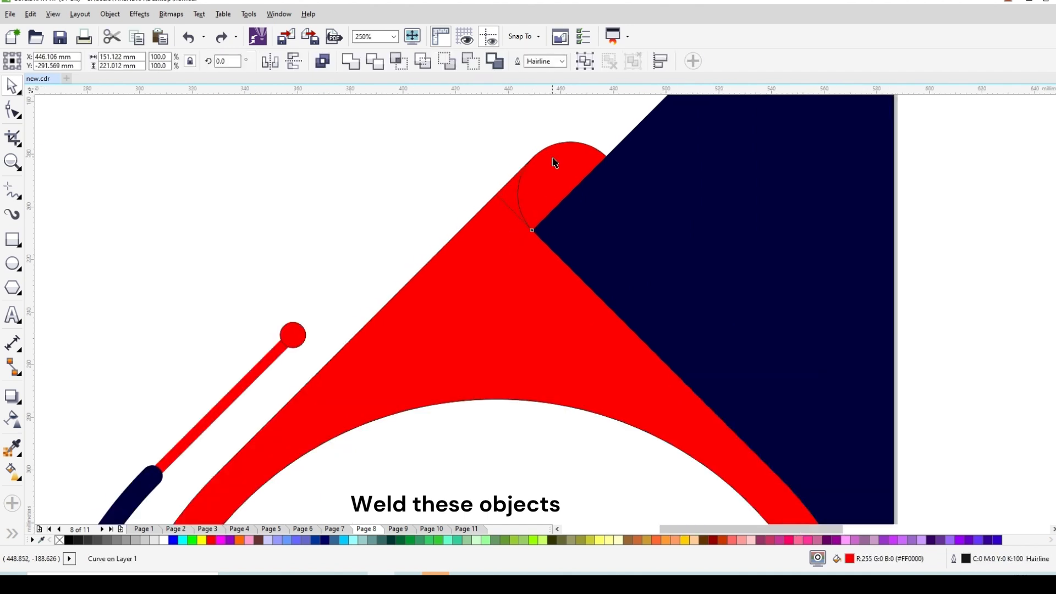
scroll(561, 313, up, 4)
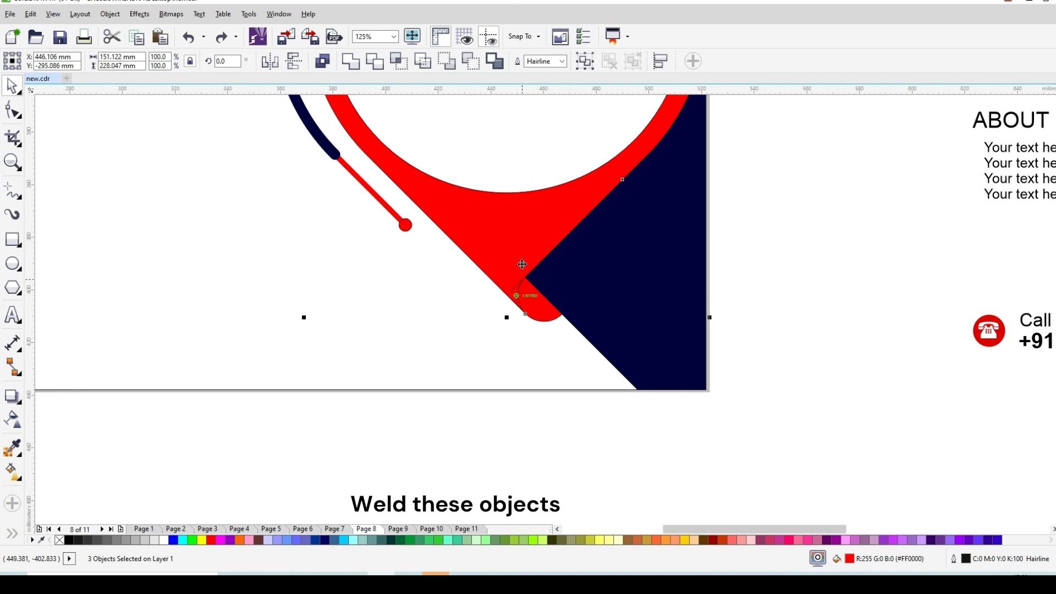
scroll(557, 237, down, 3)
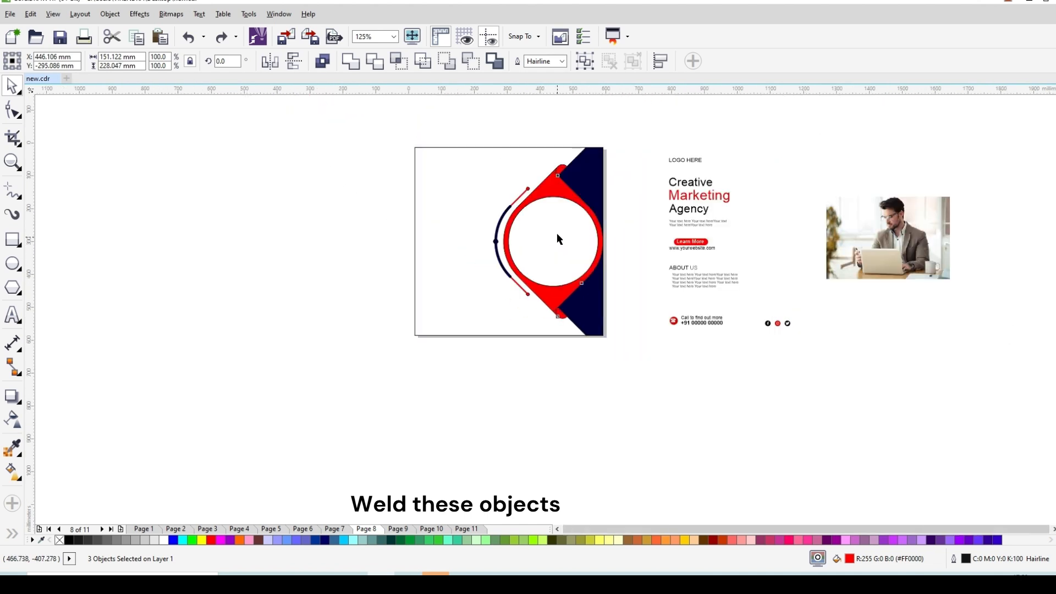
drag(558, 240, 513, 248)
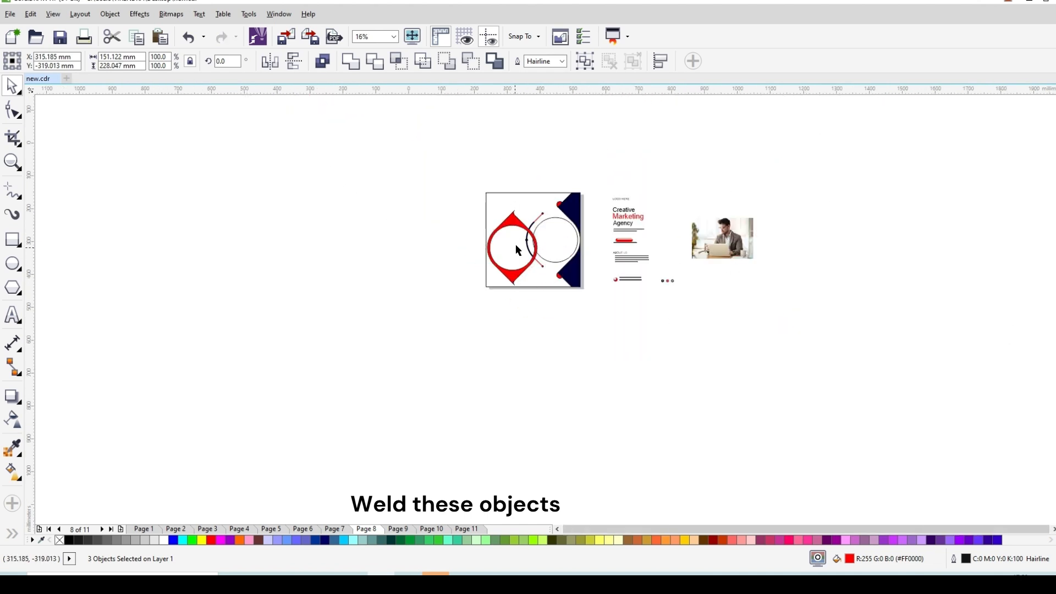
key(ctrl+z)
scroll(570, 212, up, 4)
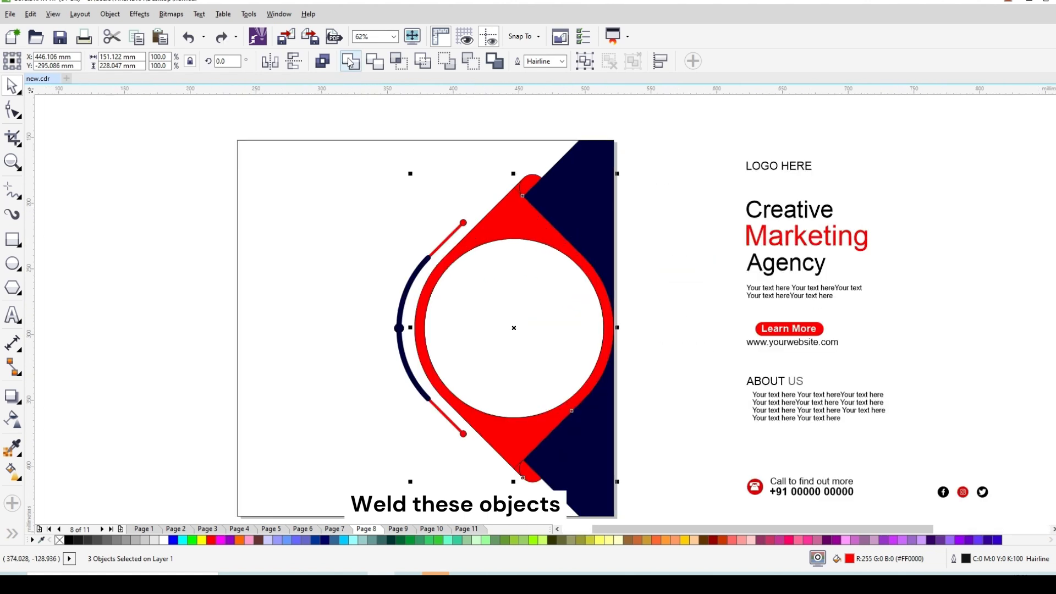
click(350, 61)
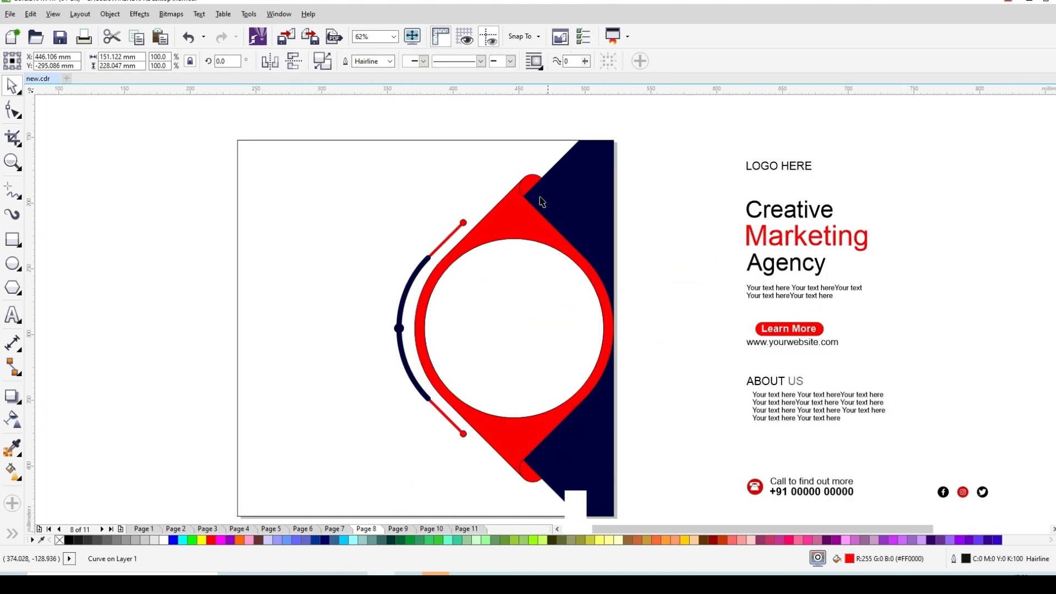
Fill the folded corner pieces above and below the circle with dark red #BA0000
click(531, 181)
shift+click(532, 480)
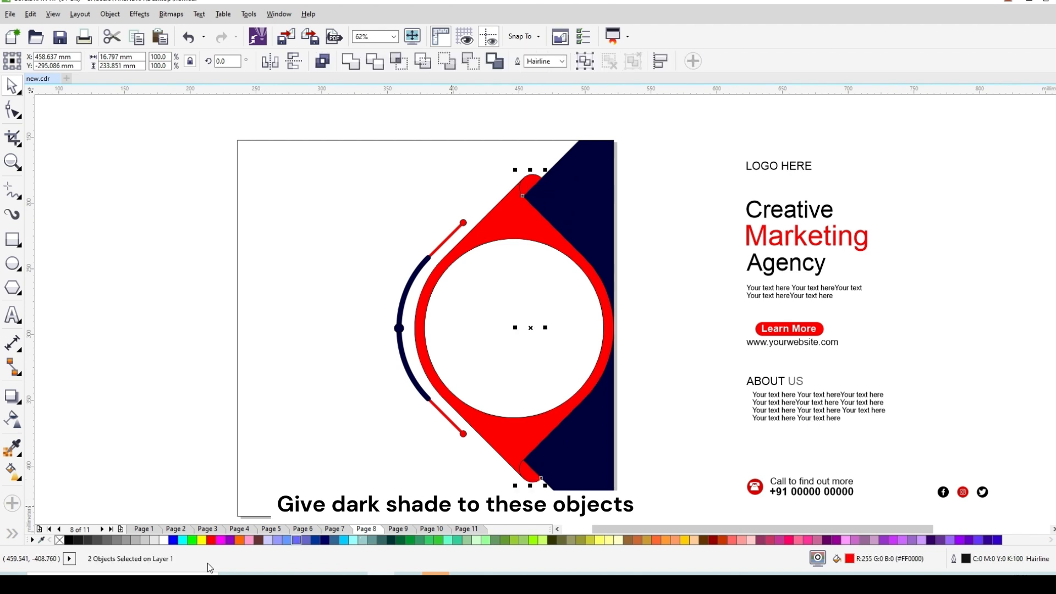
click(209, 544)
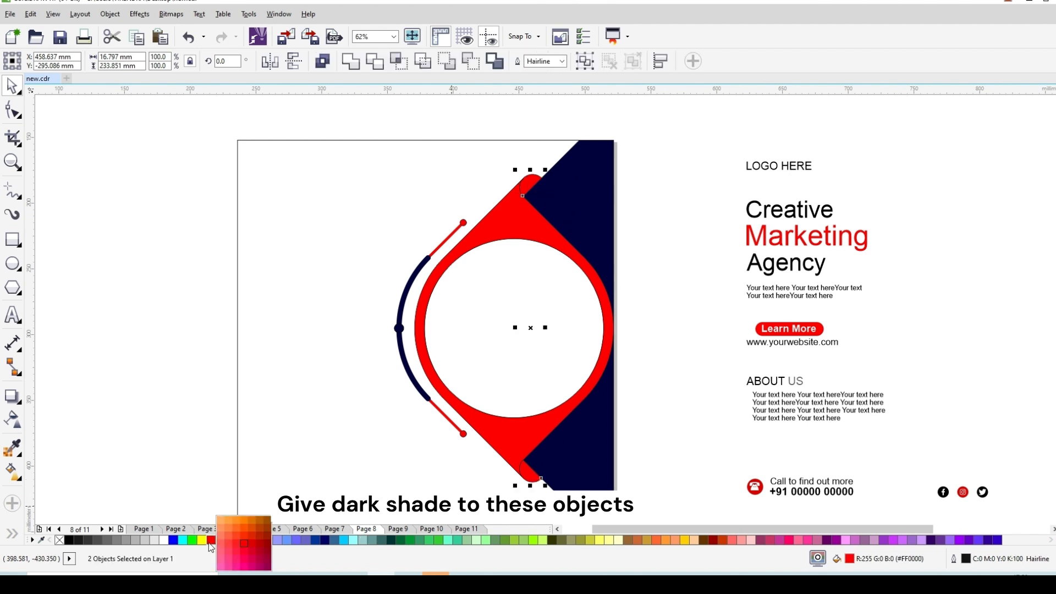
click(261, 548)
click(676, 208)
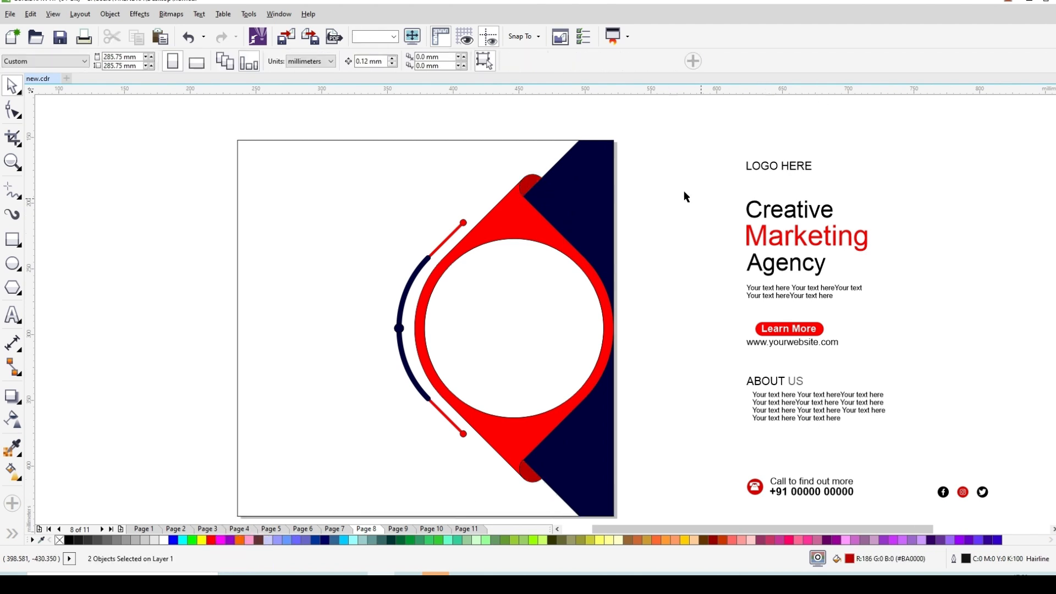
Shrink the circle inside the red ring from its centre to about 127.4 mm in diameter
click(420, 224)
scroll(655, 163, down, 2)
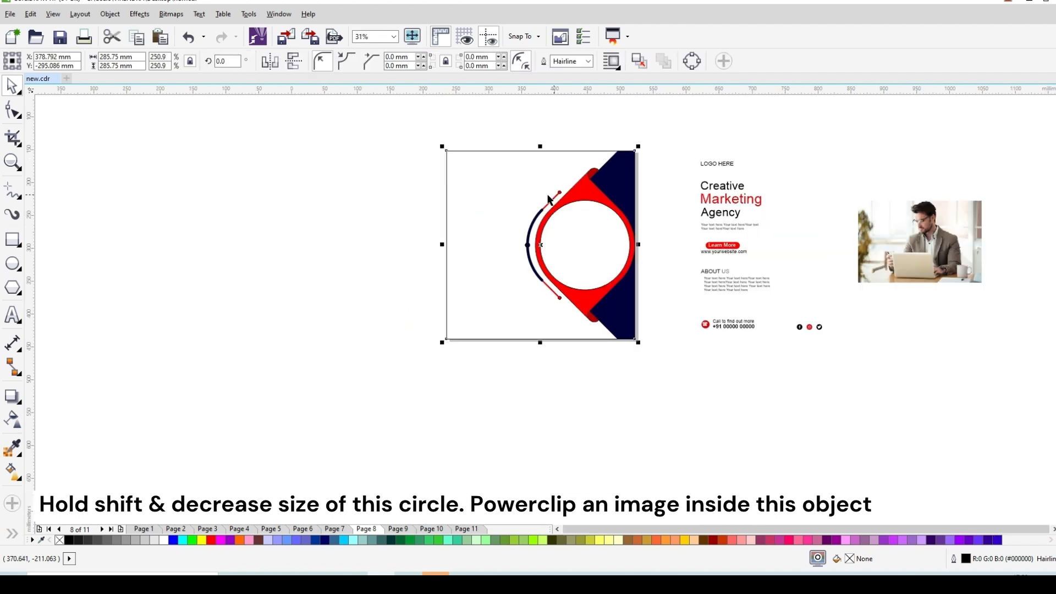
click(604, 245)
scroll(632, 215, up, 2)
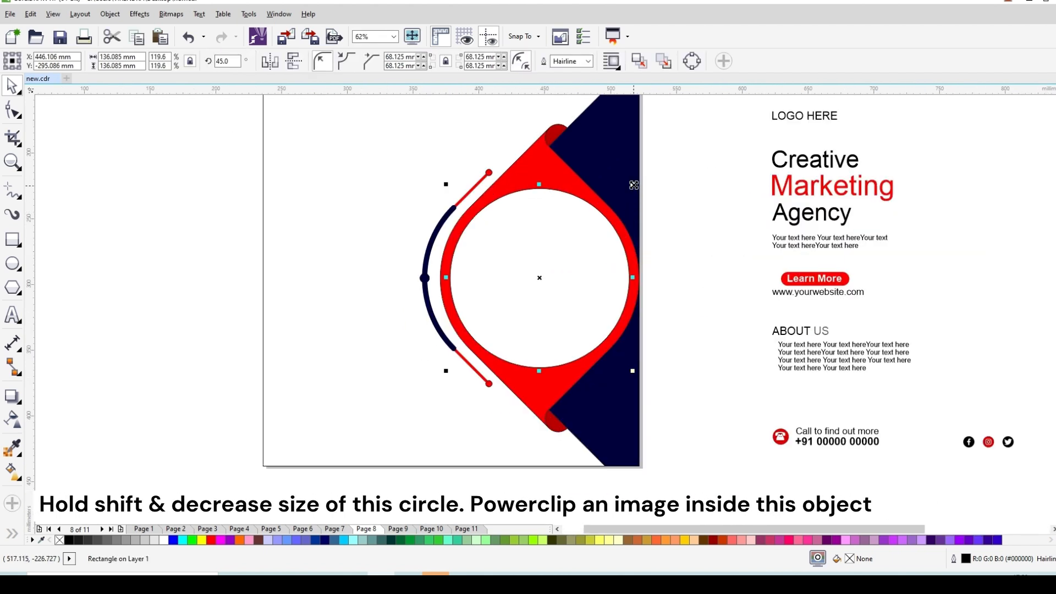
drag(634, 184, 631, 190)
scroll(533, 249, down, 2)
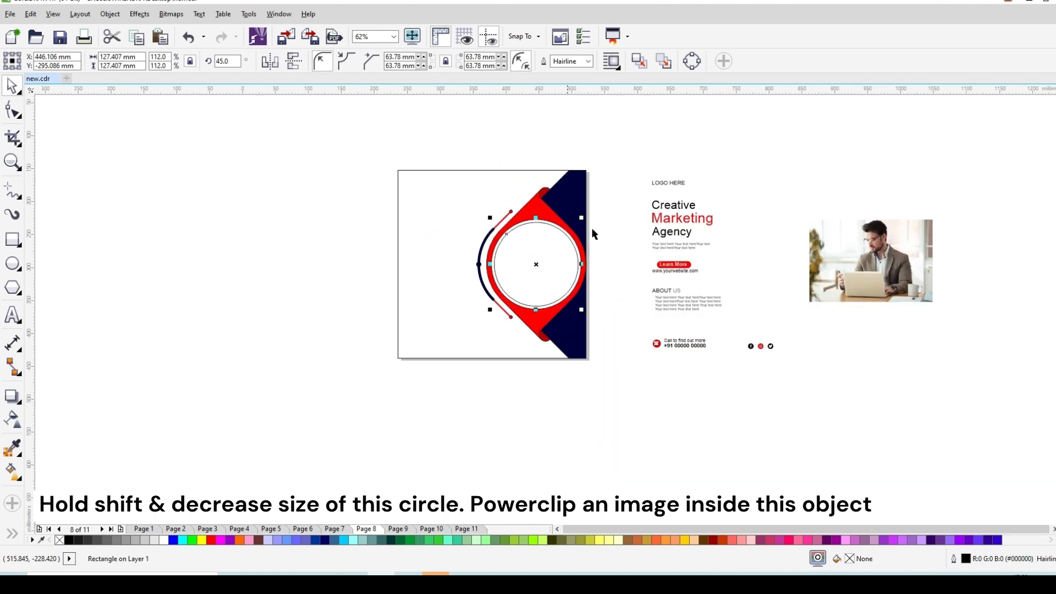
PowerClip the photo of the man with the laptop inside the reduced circle
click(845, 246)
right_click(880, 259)
click(925, 52)
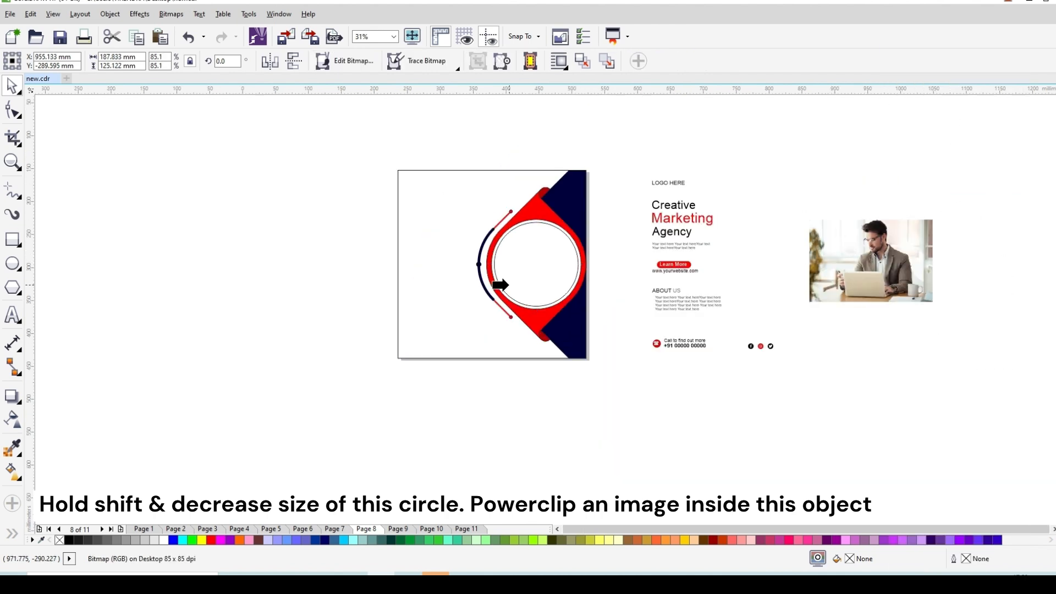
click(538, 264)
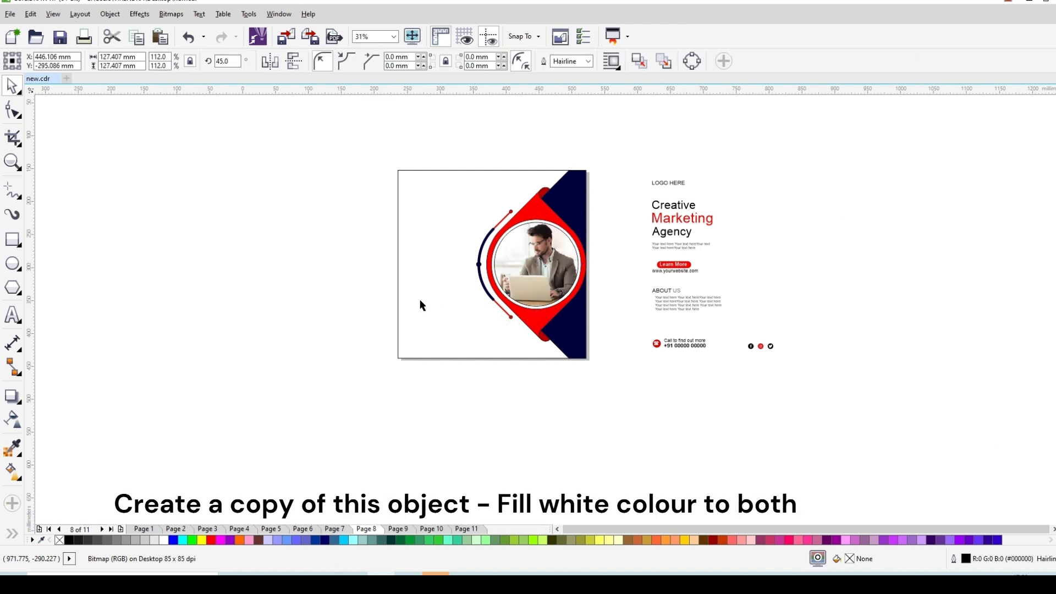
Copy the square background to the empty area beside the page and fill both squares white
drag(427, 266, 229, 290)
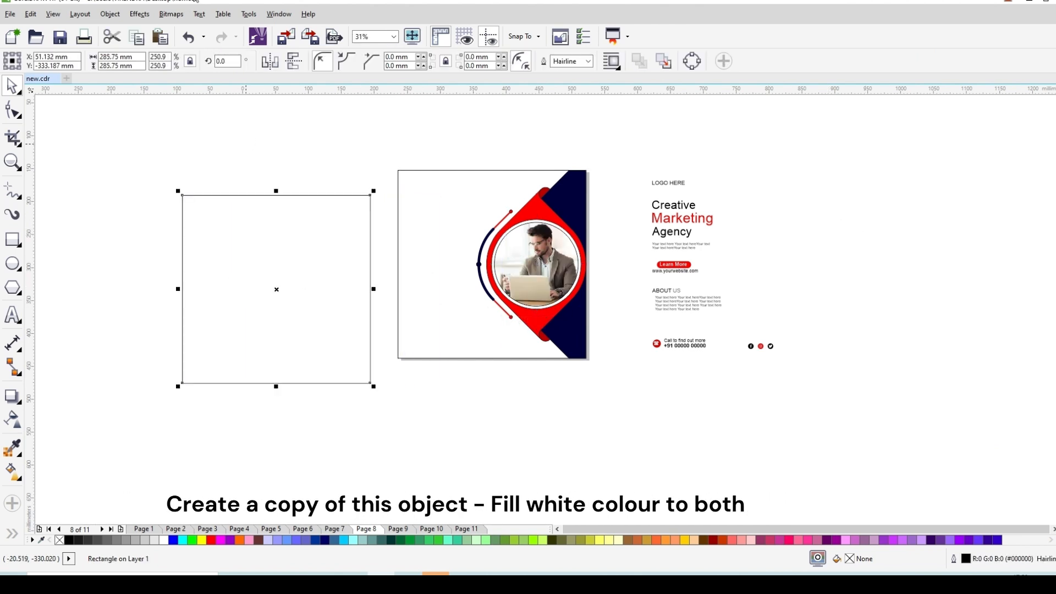
click(164, 541)
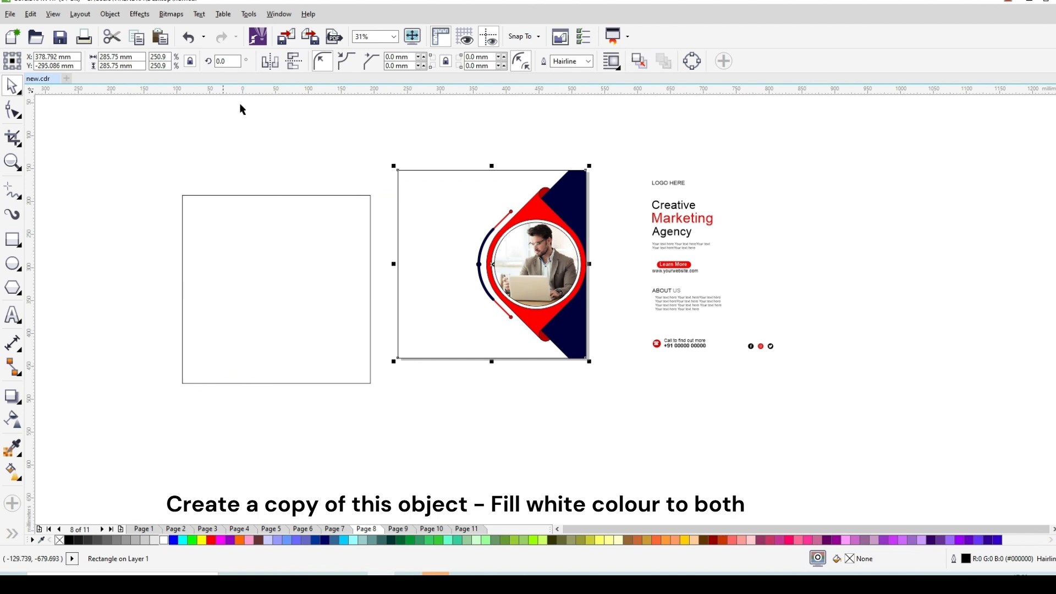
Convert the copied white square to a 300 dpi RGB bitmap with anti-aliasing and a transparent background
click(175, 20)
click(204, 27)
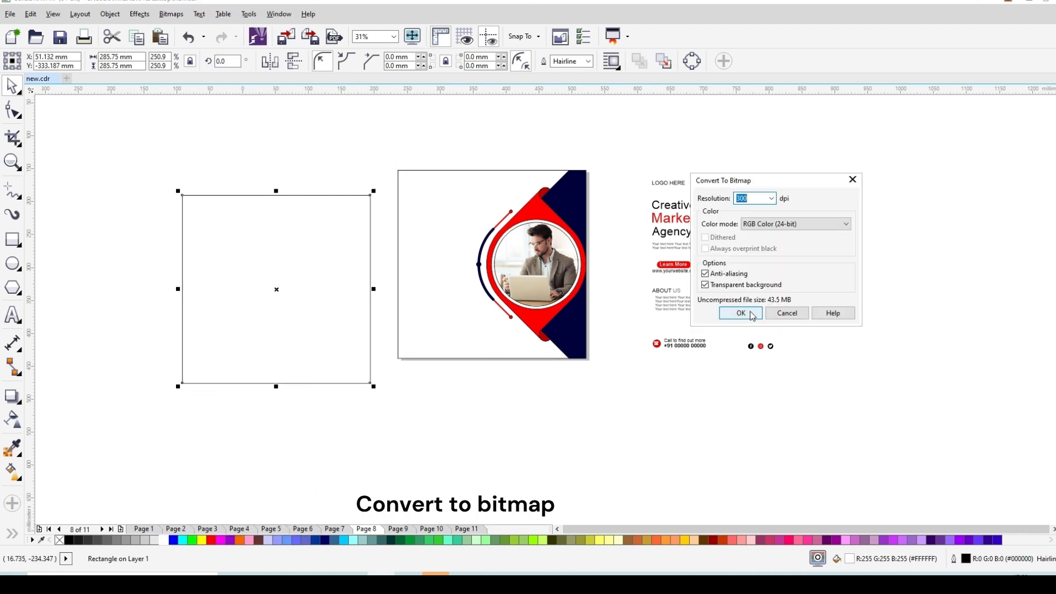
click(752, 314)
Apply the Bump-map effect to the bitmap with the Ice style and a light grey directional light
click(171, 14)
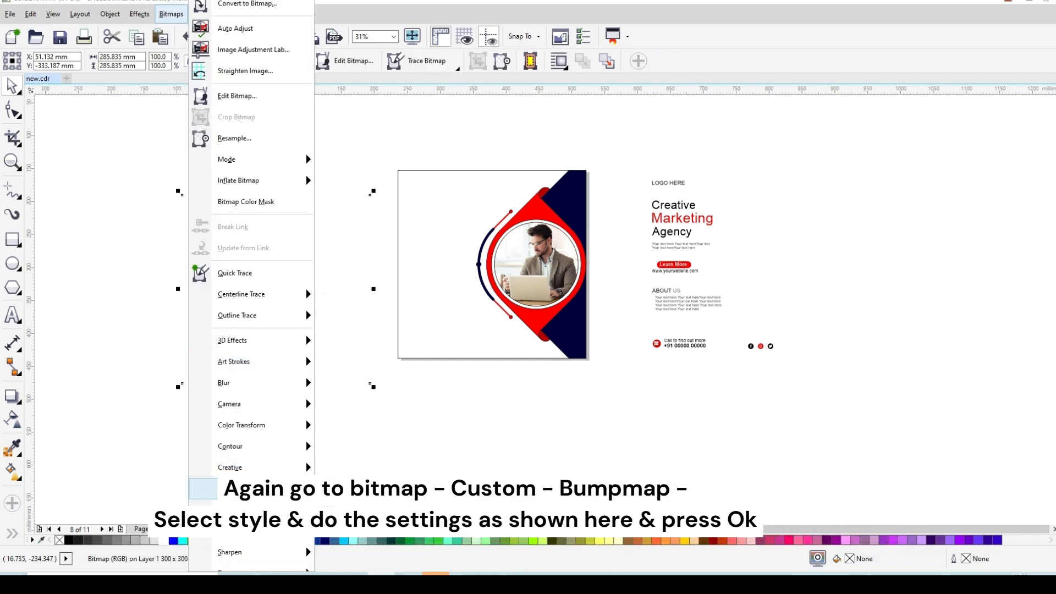
click(352, 510)
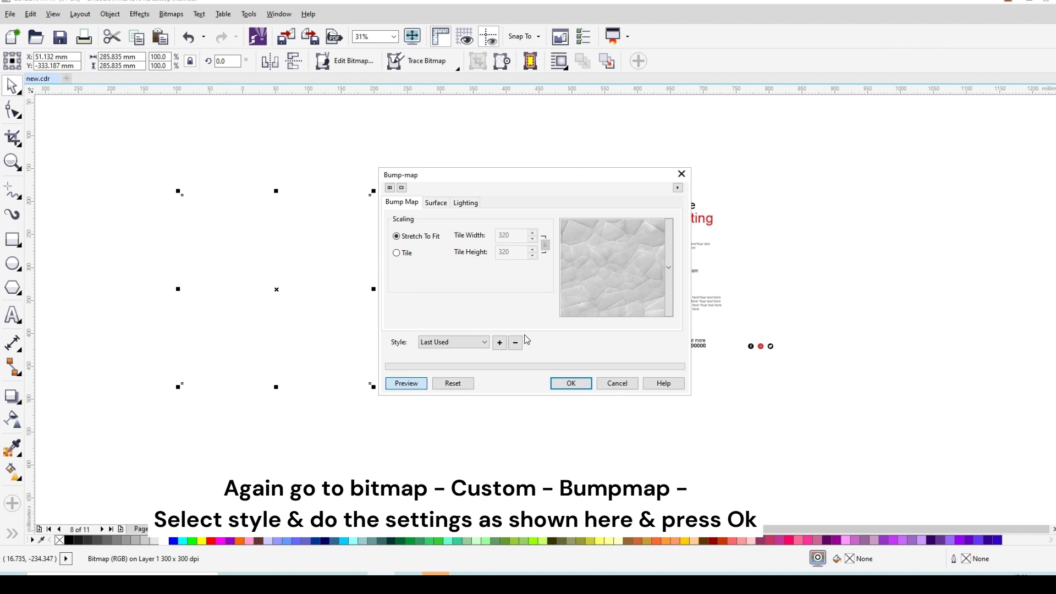
click(484, 346)
click(437, 203)
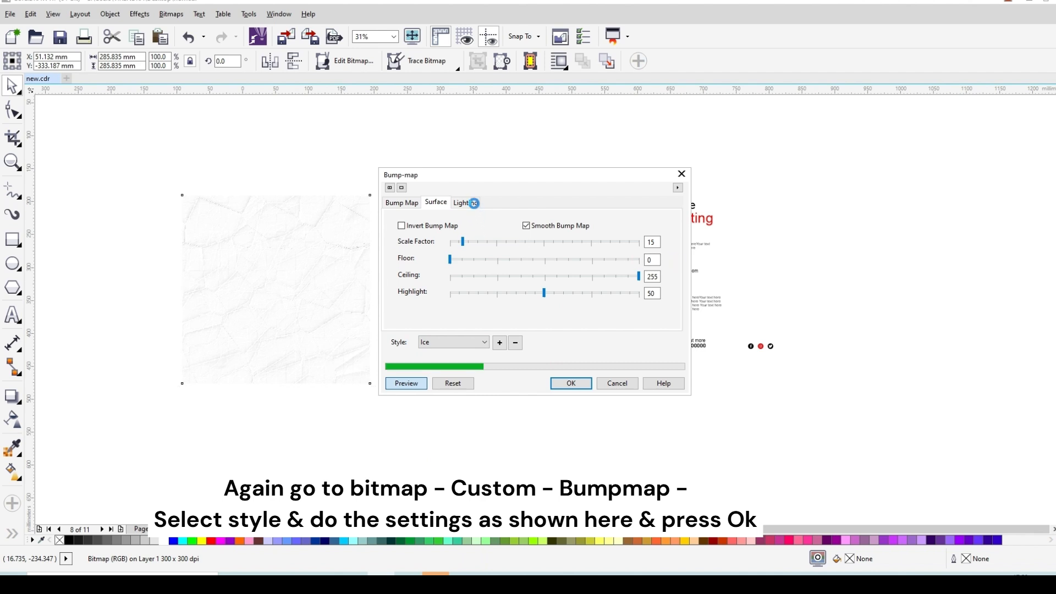
click(475, 204)
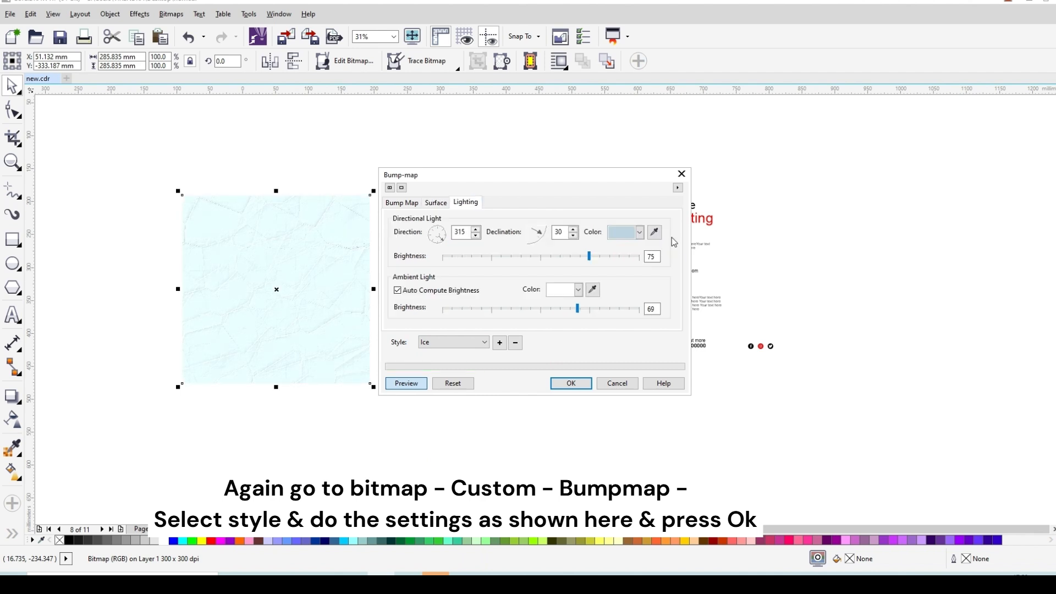
click(641, 233)
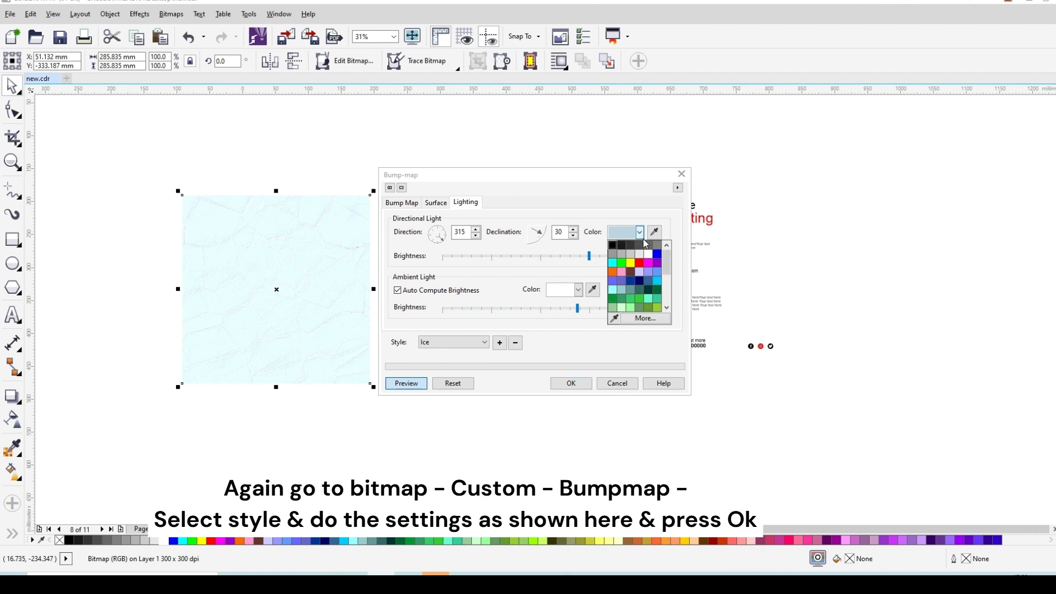
click(641, 256)
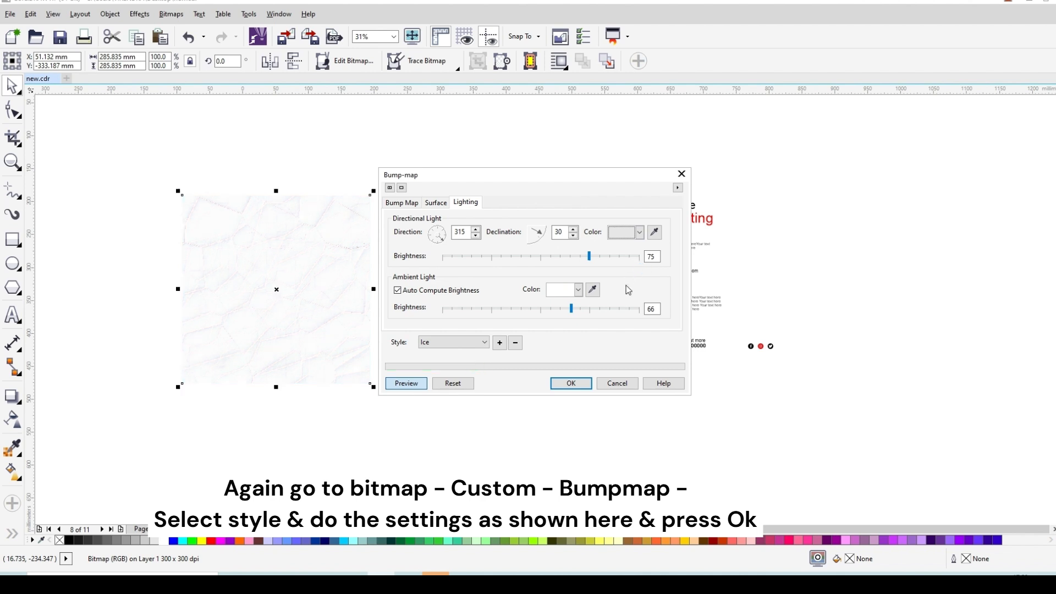
click(572, 389)
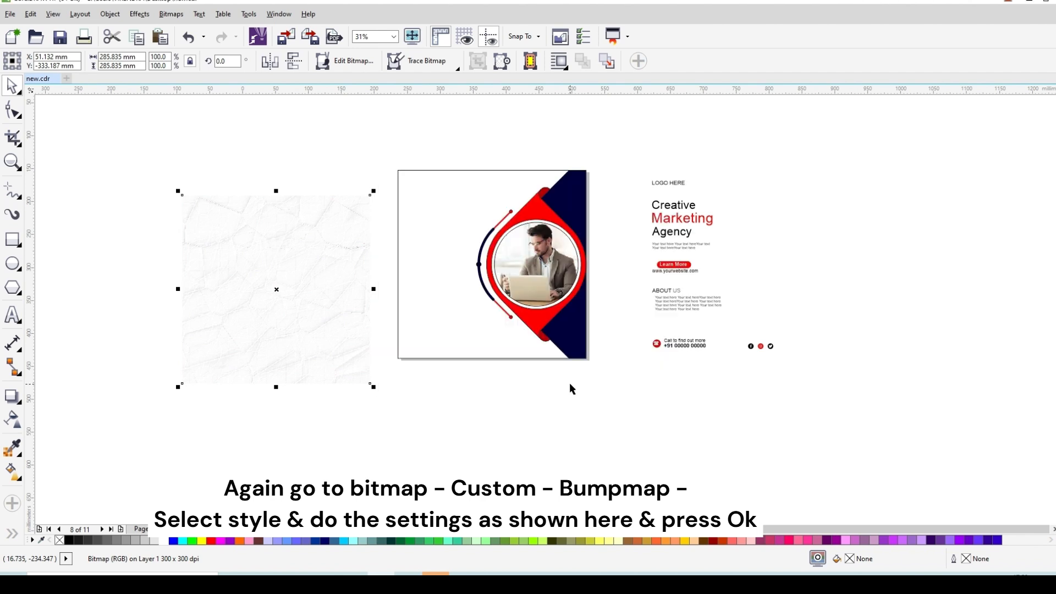
Enlarge the textured bitmap to 361.95 mm square and PowerClip it inside the page's background square
drag(372, 193, 400, 167)
right_click(279, 283)
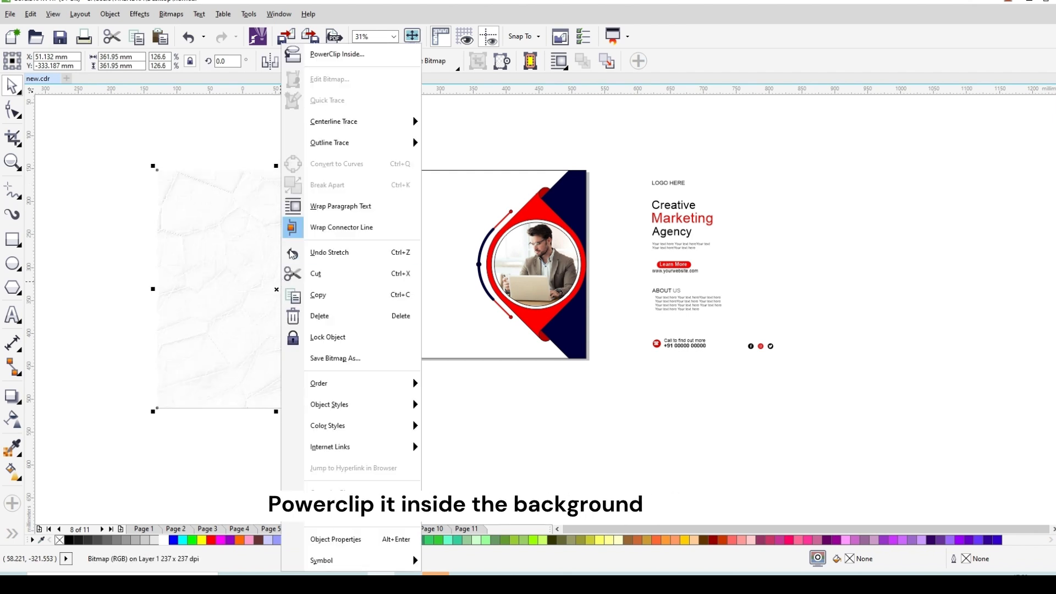
click(327, 51)
click(472, 253)
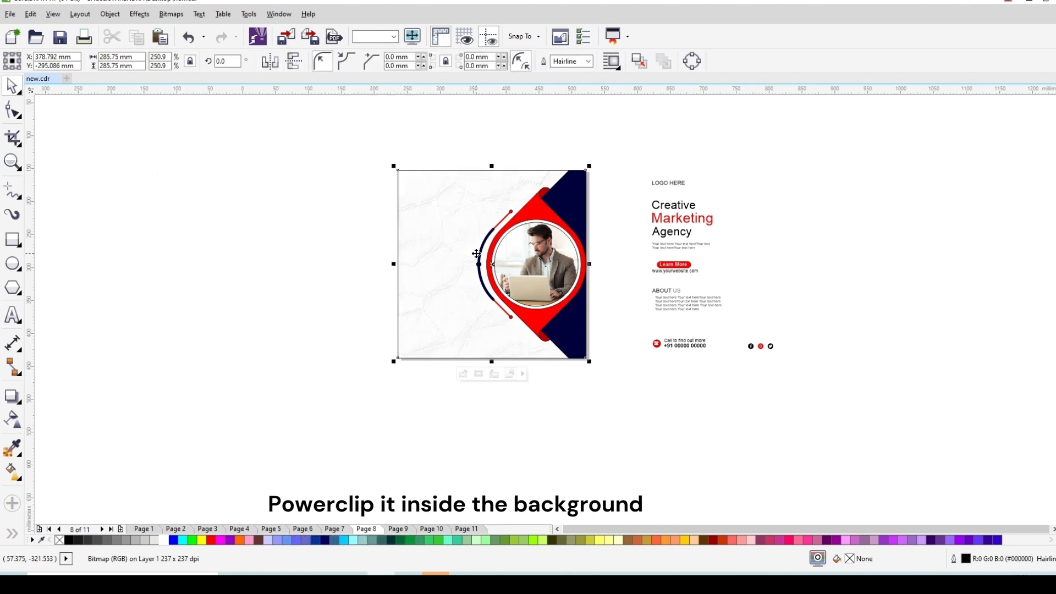
Align the text group to the background's left edge and shift it horizontally inward to about X 343.95 mm
click(651, 216)
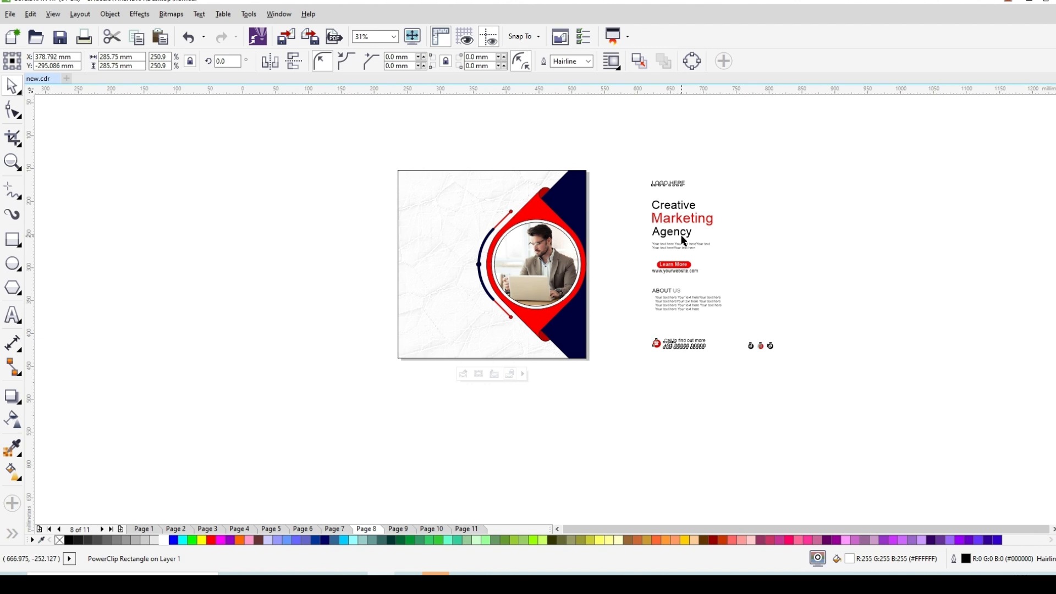
shift+click(451, 242)
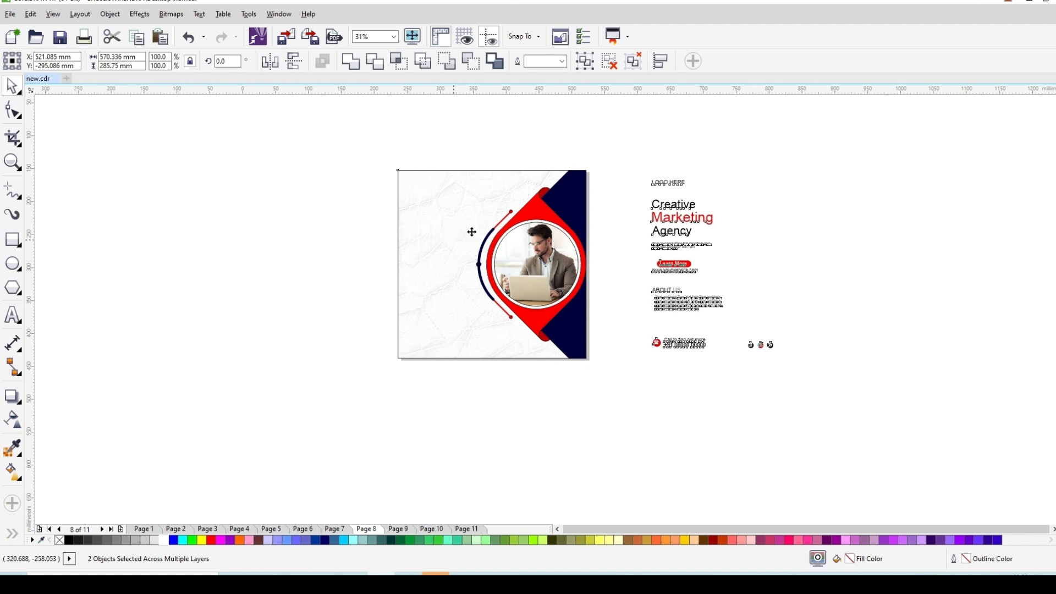
key(l)
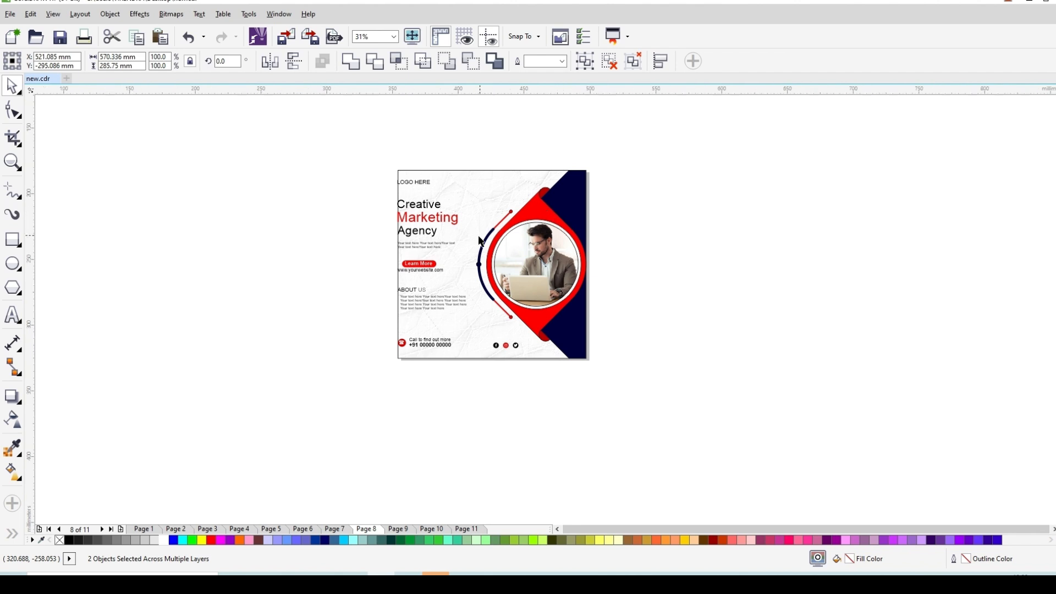
scroll(480, 237, up, 1)
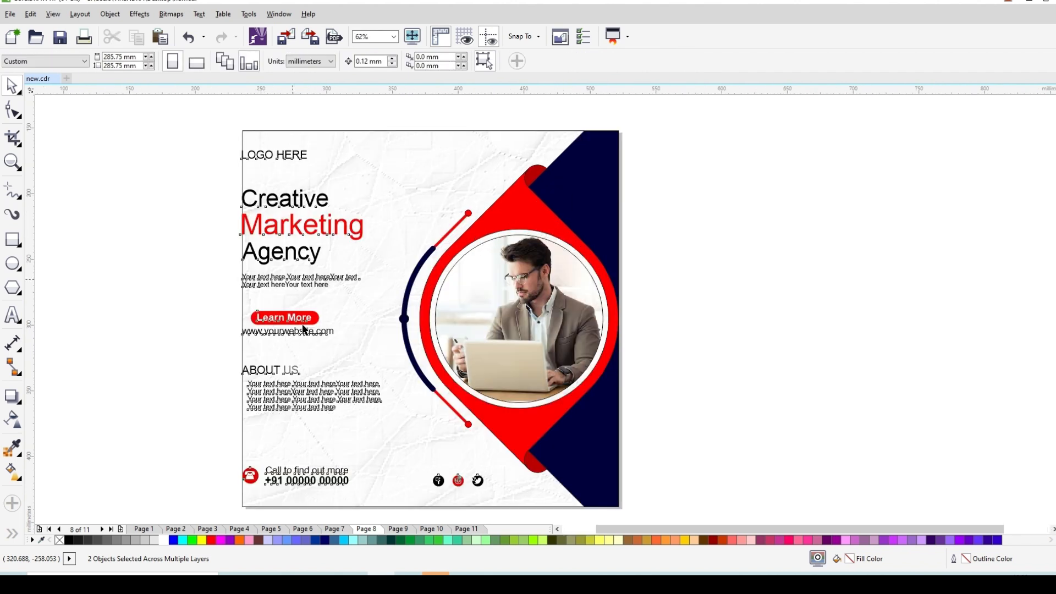
click(349, 329)
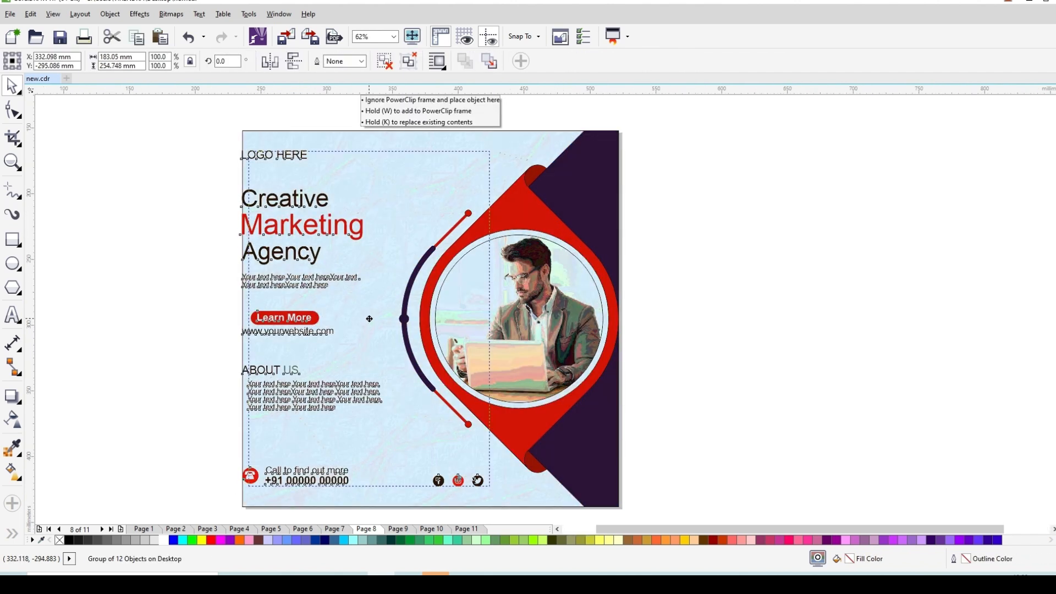
drag(349, 329, 385, 317)
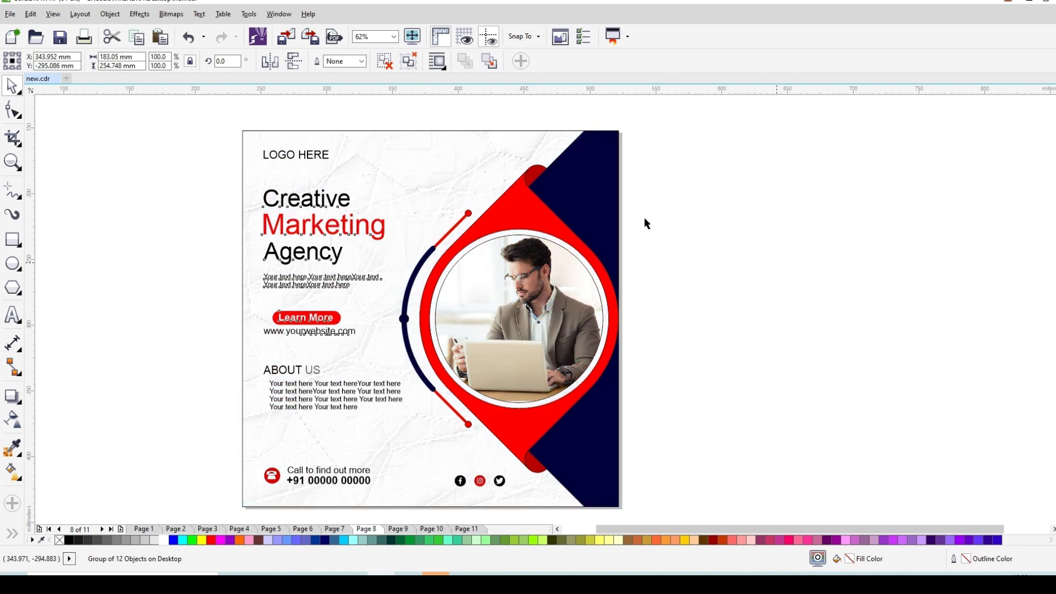
Remove the outlines from all objects in the design
scroll(652, 215, down, 1)
drag(385, 149, 692, 411)
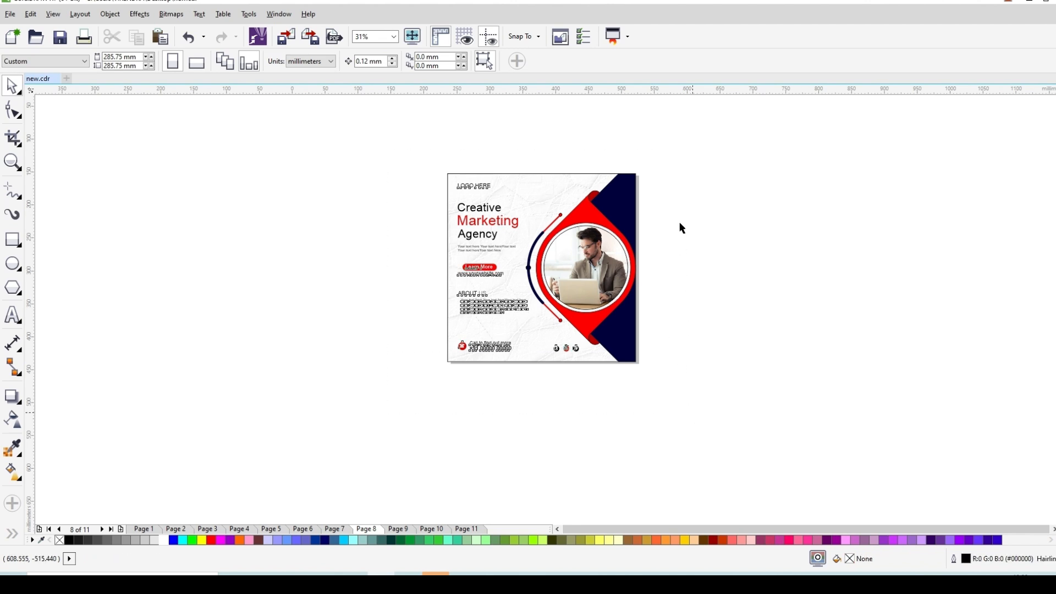
scroll(682, 226, up, 1)
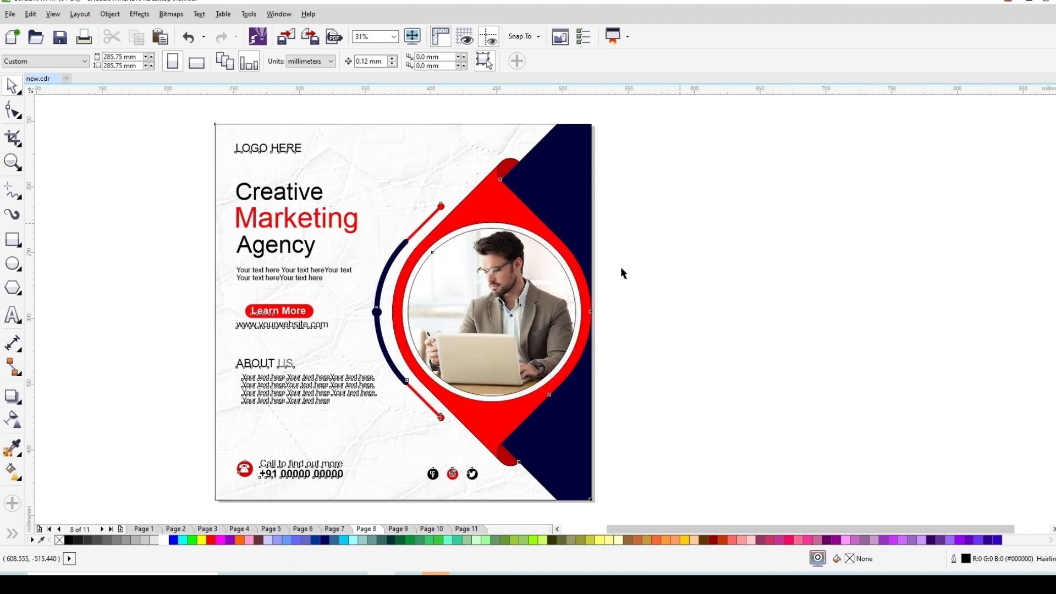
scroll(495, 233, down, 1)
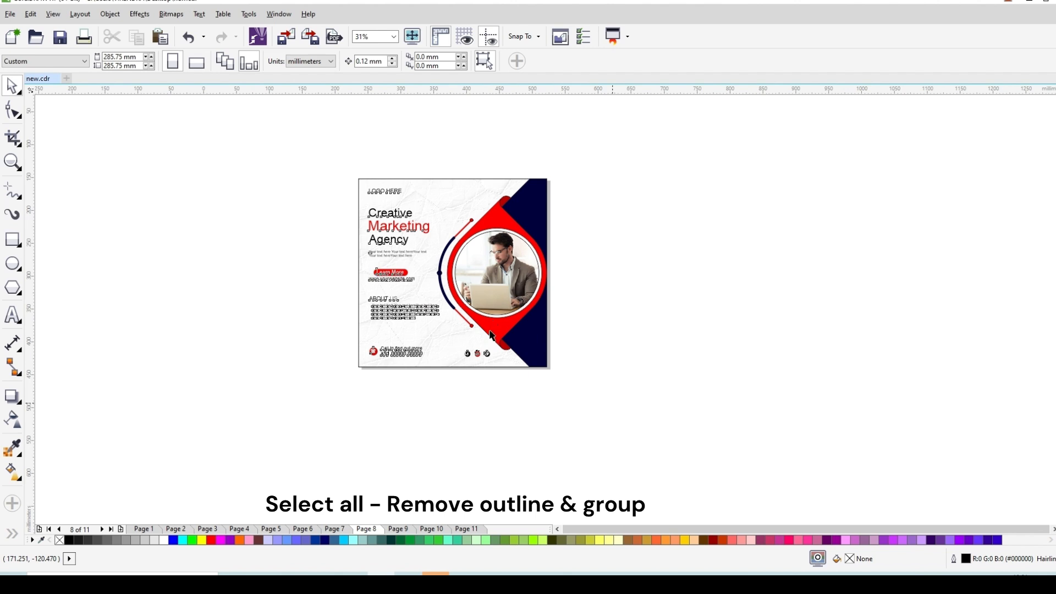
scroll(310, 488, up, 1)
key(ctrl+a)
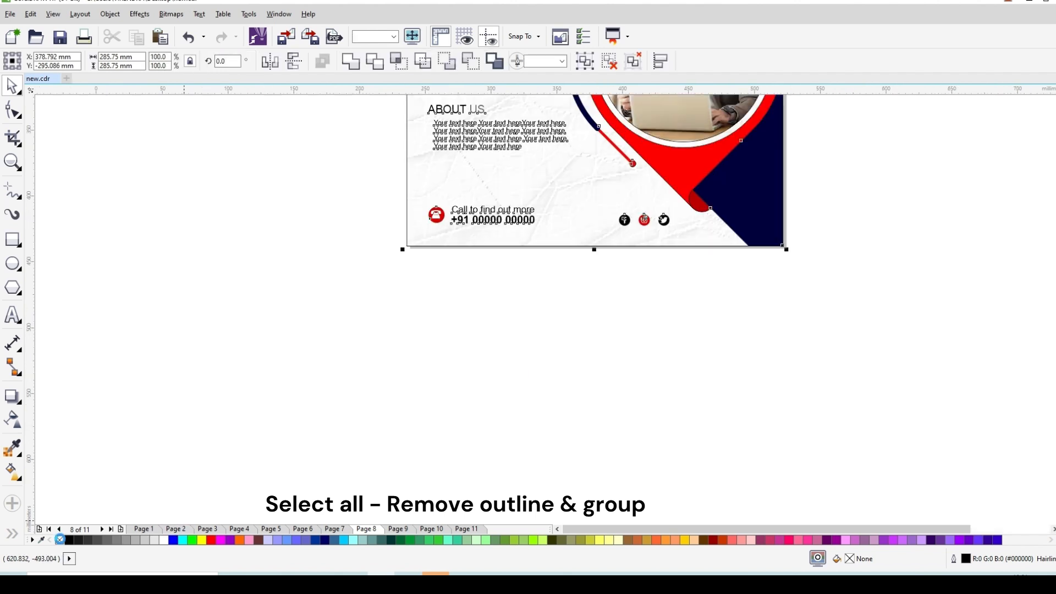
right_click(60, 541)
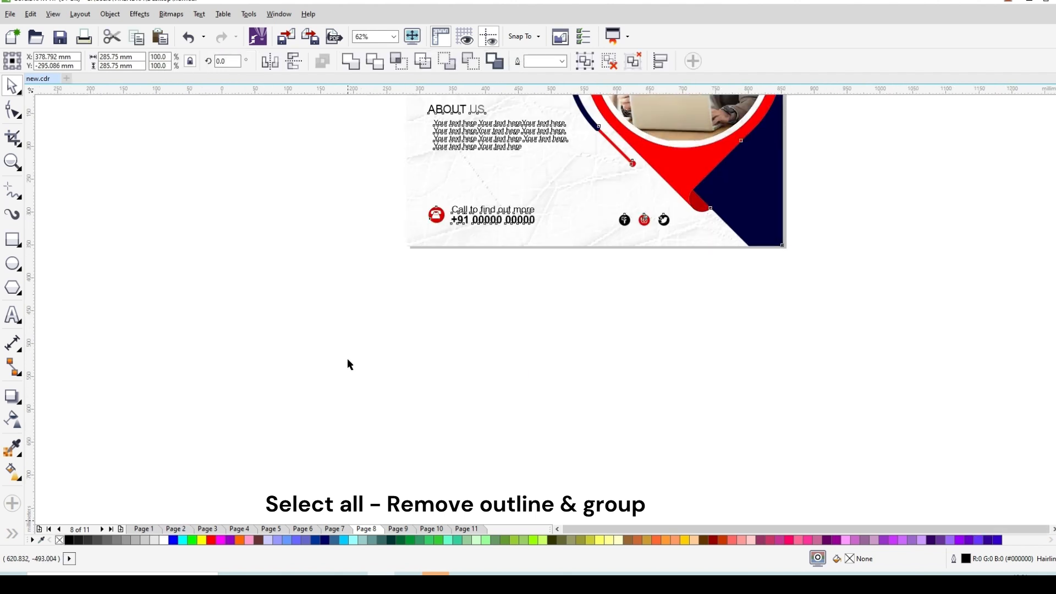
Group all objects of the design and move the group off the page to the empty area on its right
scroll(348, 361, down, 2)
key(ctrl+a)
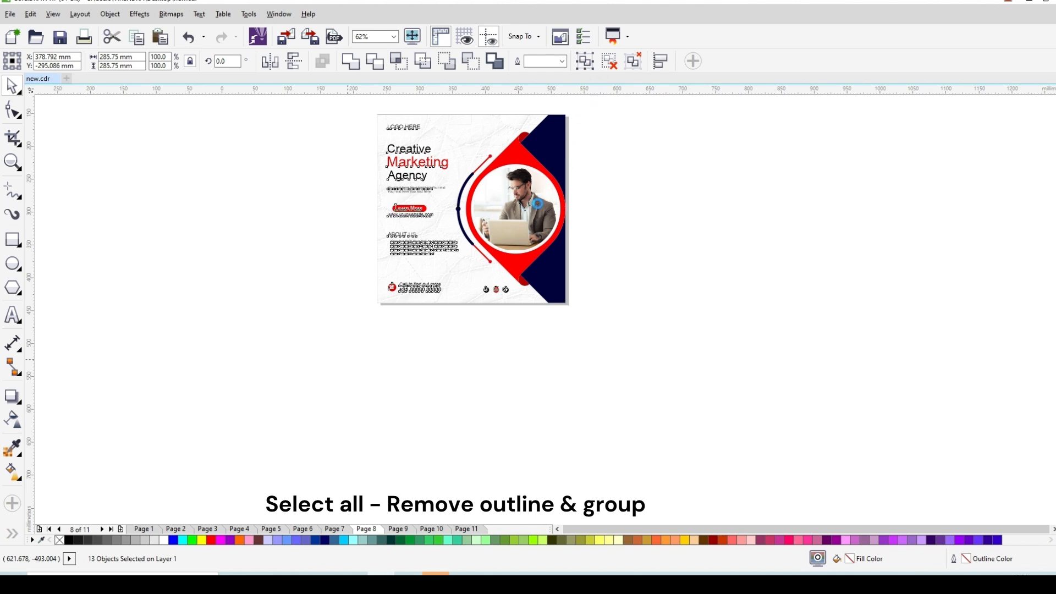
key(ctrl+g)
drag(481, 211, 708, 216)
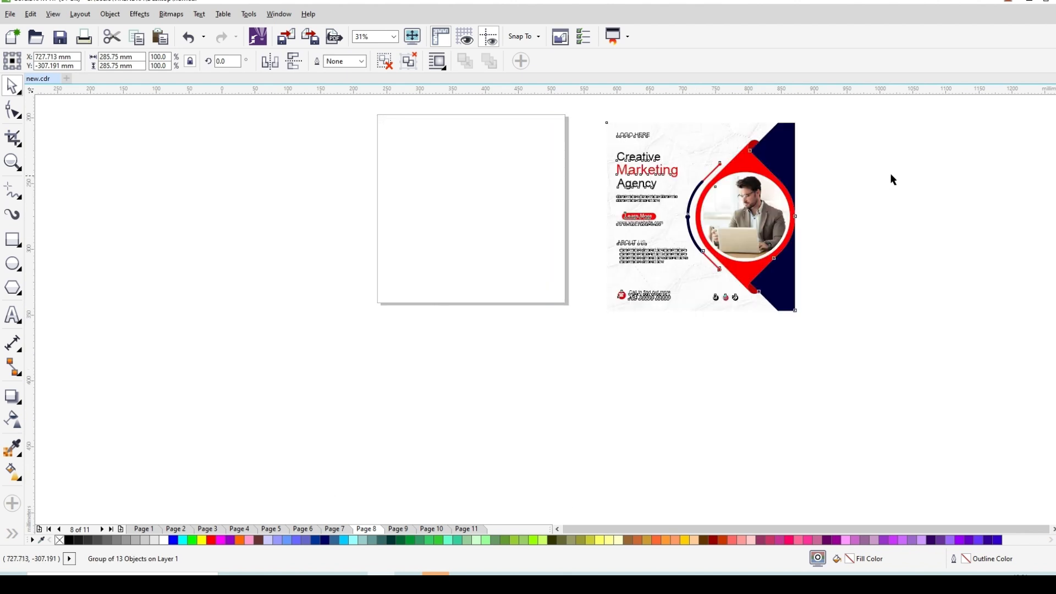
Add a black drop shadow around the grouped design, offset about 6.36 mm and -3.91 mm, with opacity 50 and feathering 15
scroll(886, 178, up, 2)
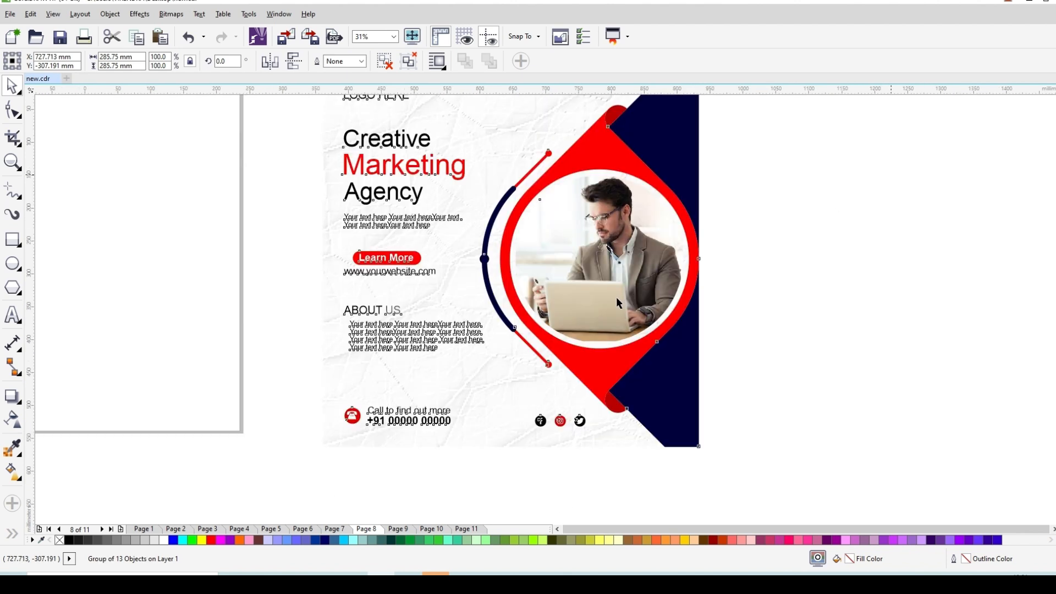
scroll(616, 296, down, 2)
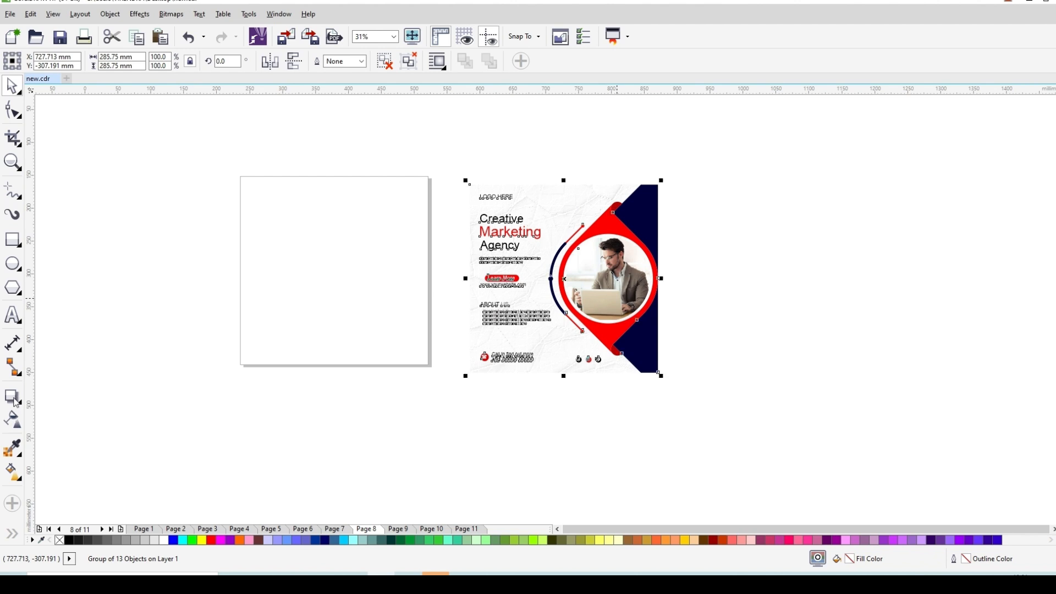
key(space)
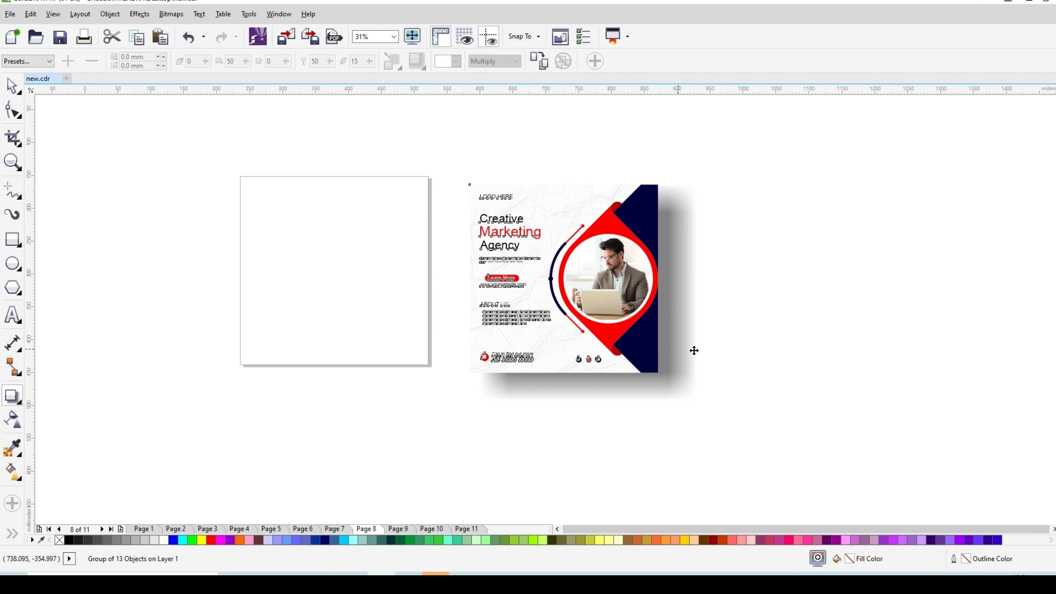
click(694, 347)
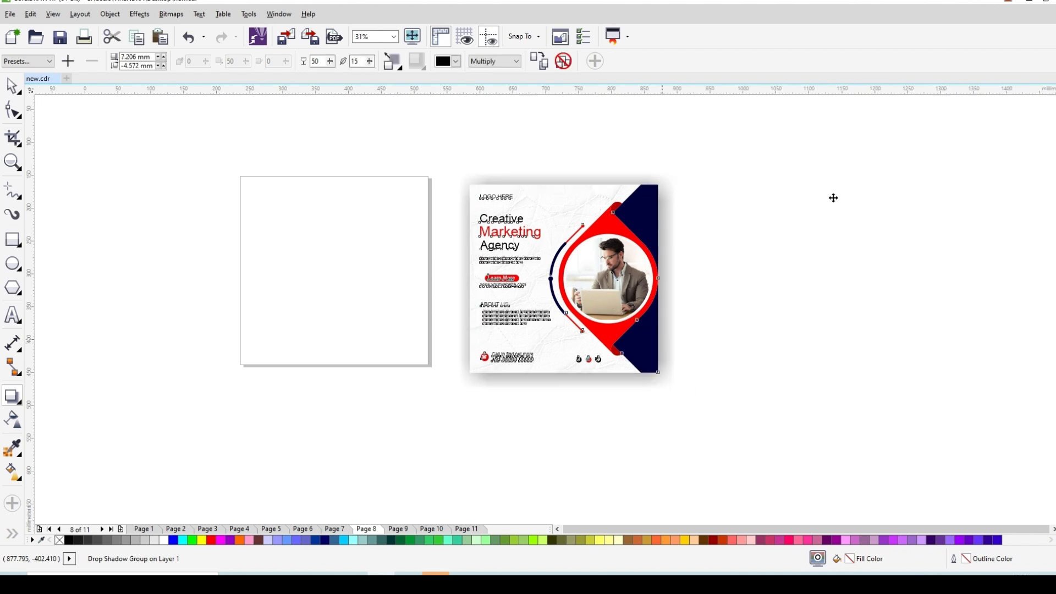
scroll(696, 232, up, 2)
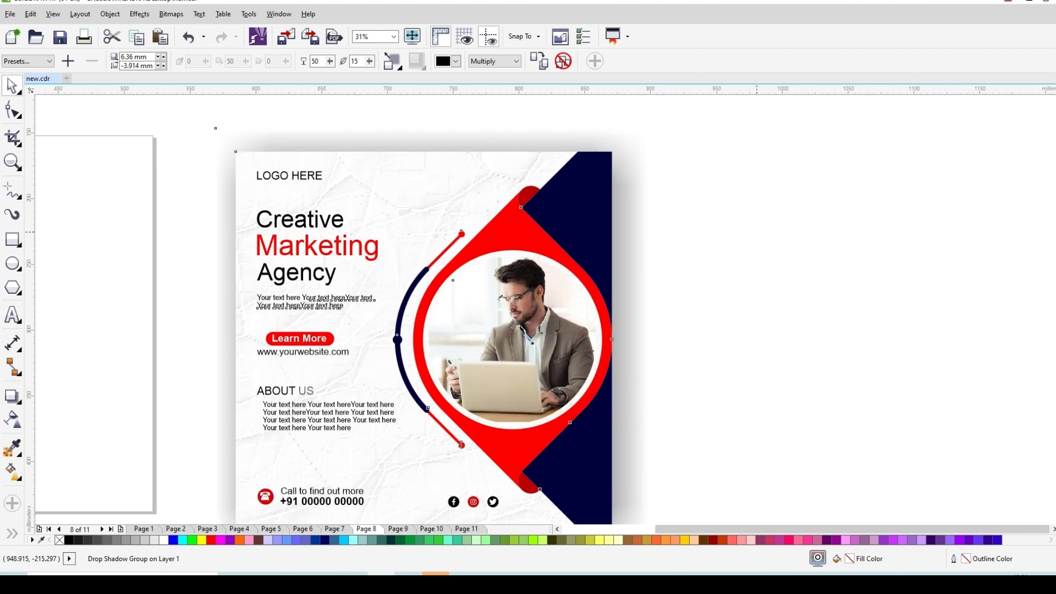
scroll(757, 233, down, 3)
scroll(757, 232, up, 1)
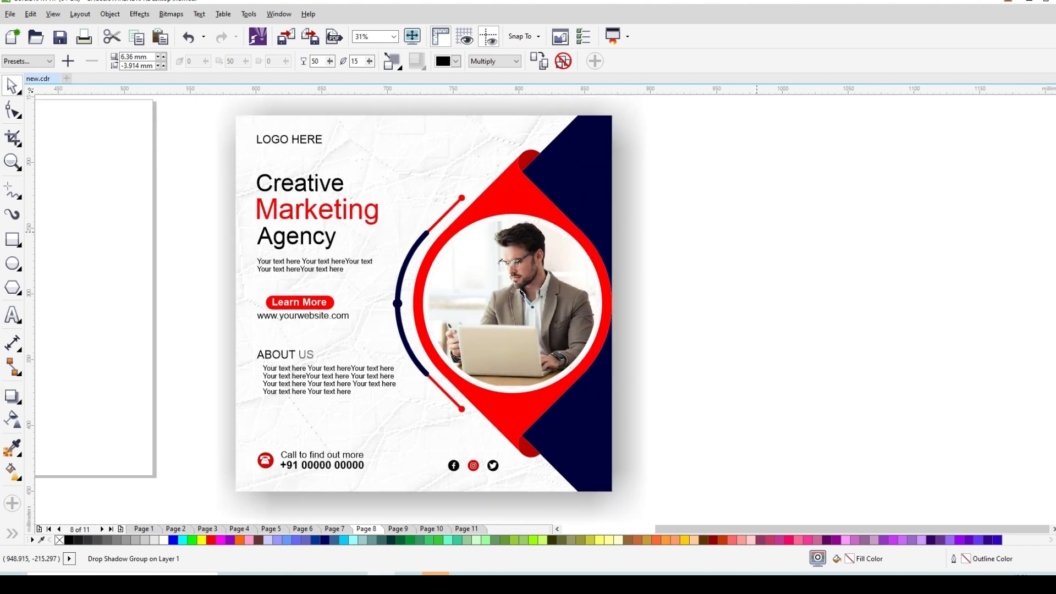
click(921, 288)
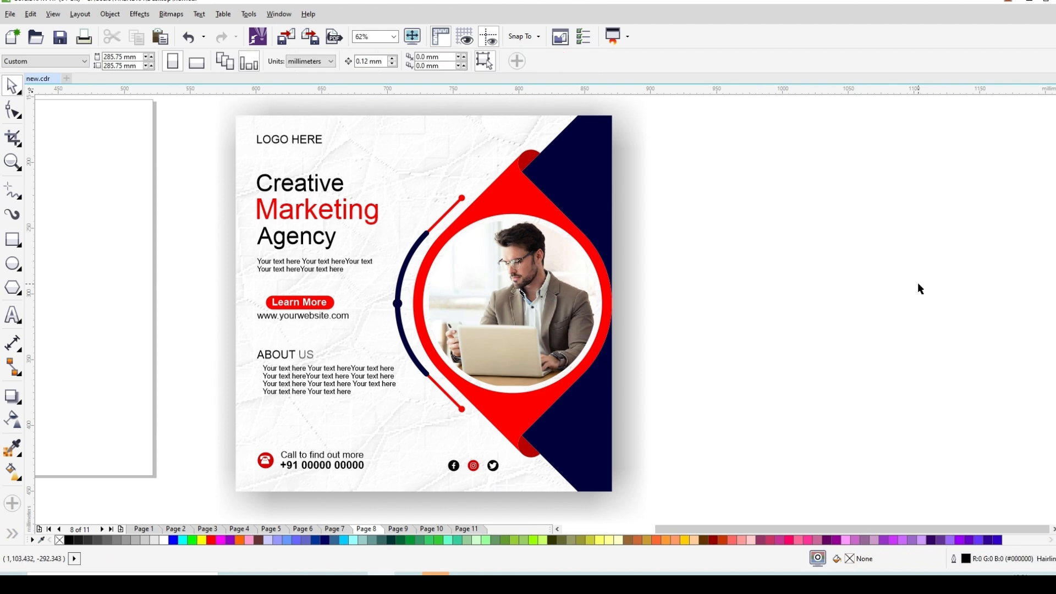